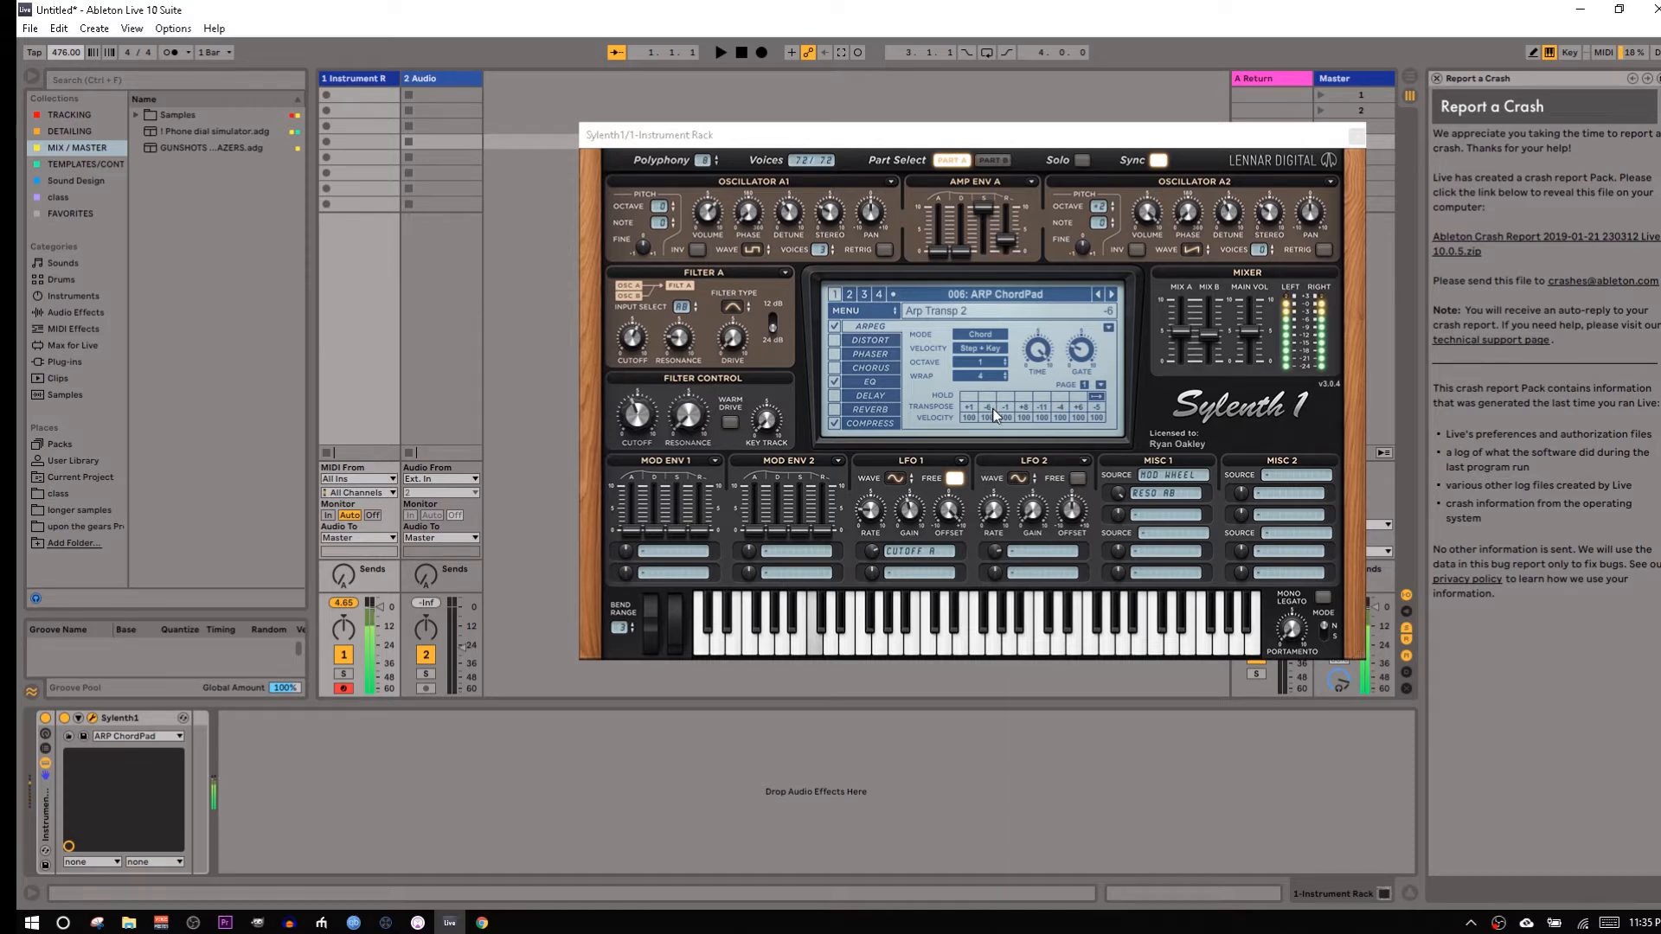
Reshape the transpose values across the ARP ChordPad arpeggiator steps with large upward and downward offsets, playing notes one octave lower.
{"action": "left_click_drag", "start_coordinate": [993, 409], "coordinate": [1002, 469]}
{"action": "left_click_drag", "start_coordinate": [1040, 407], "coordinate": [1040, 362]}
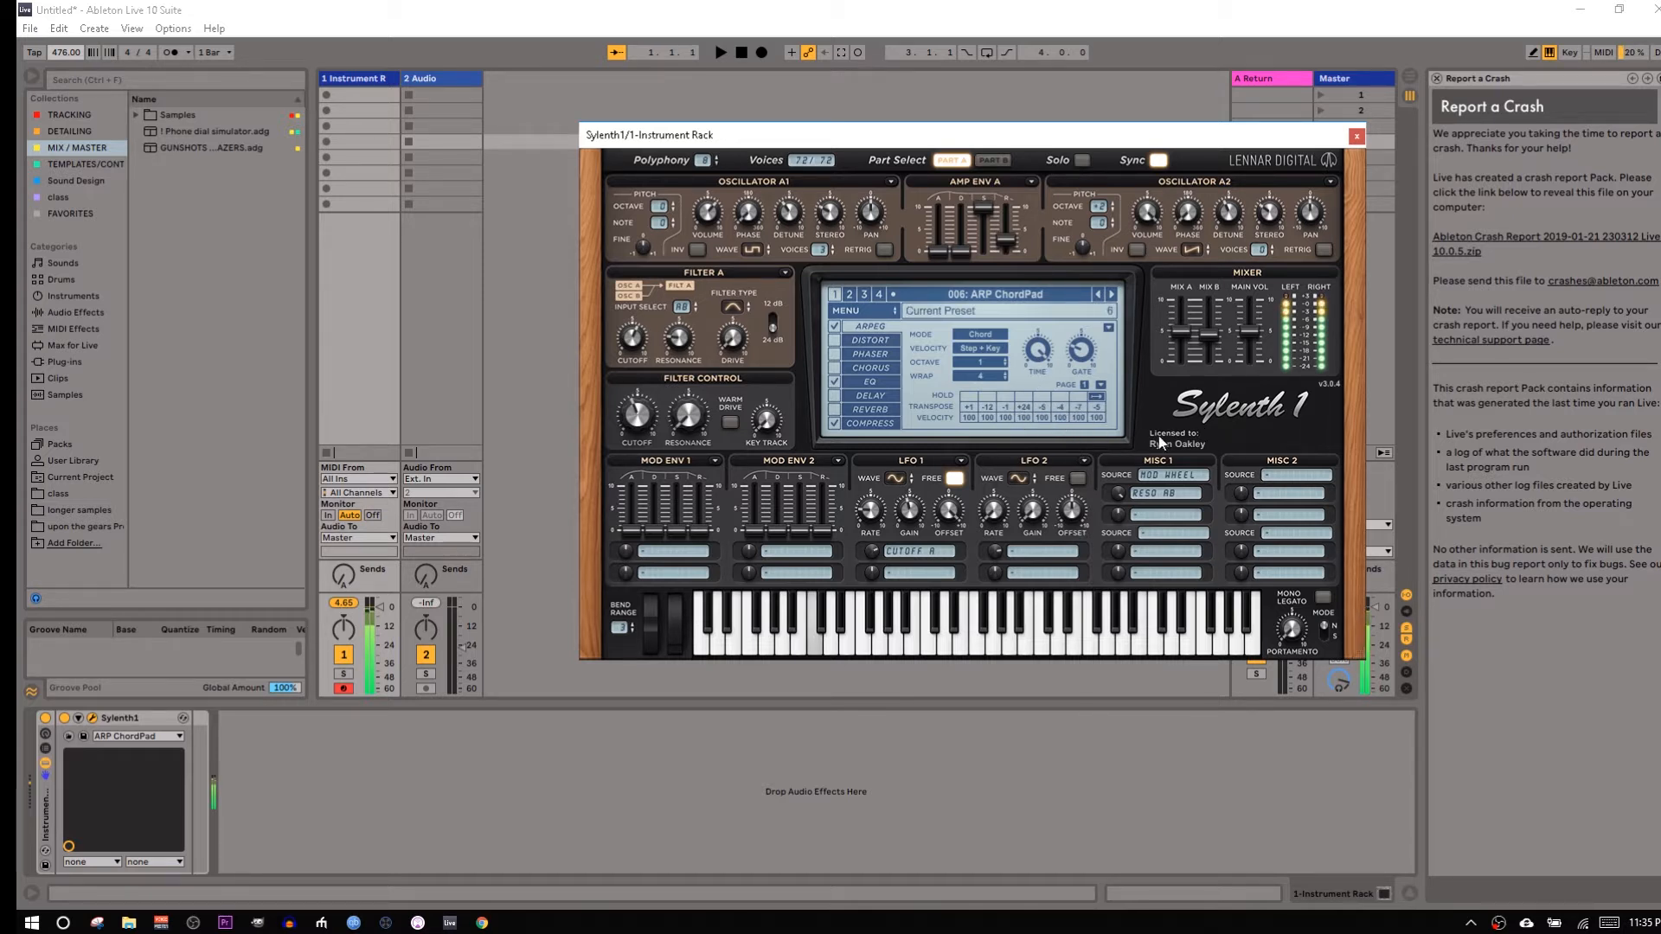
{"action": "left_click_drag", "start_coordinate": [1094, 407], "coordinate": [1123, 620]}
{"action": "left_click_drag", "start_coordinate": [969, 40], "coordinate": [967, 31]}
{"action": "left_click_drag", "start_coordinate": [956, 588], "coordinate": [954, 582]}
{"action": "left_click_drag", "start_coordinate": [984, 417], "coordinate": [980, 346]}
{"action": "left_click_drag", "start_coordinate": [992, 403], "coordinate": [997, 280]}
{"action": "left_click_drag", "start_coordinate": [1041, 407], "coordinate": [1032, 327]}
{"action": "key", "text": "z"}
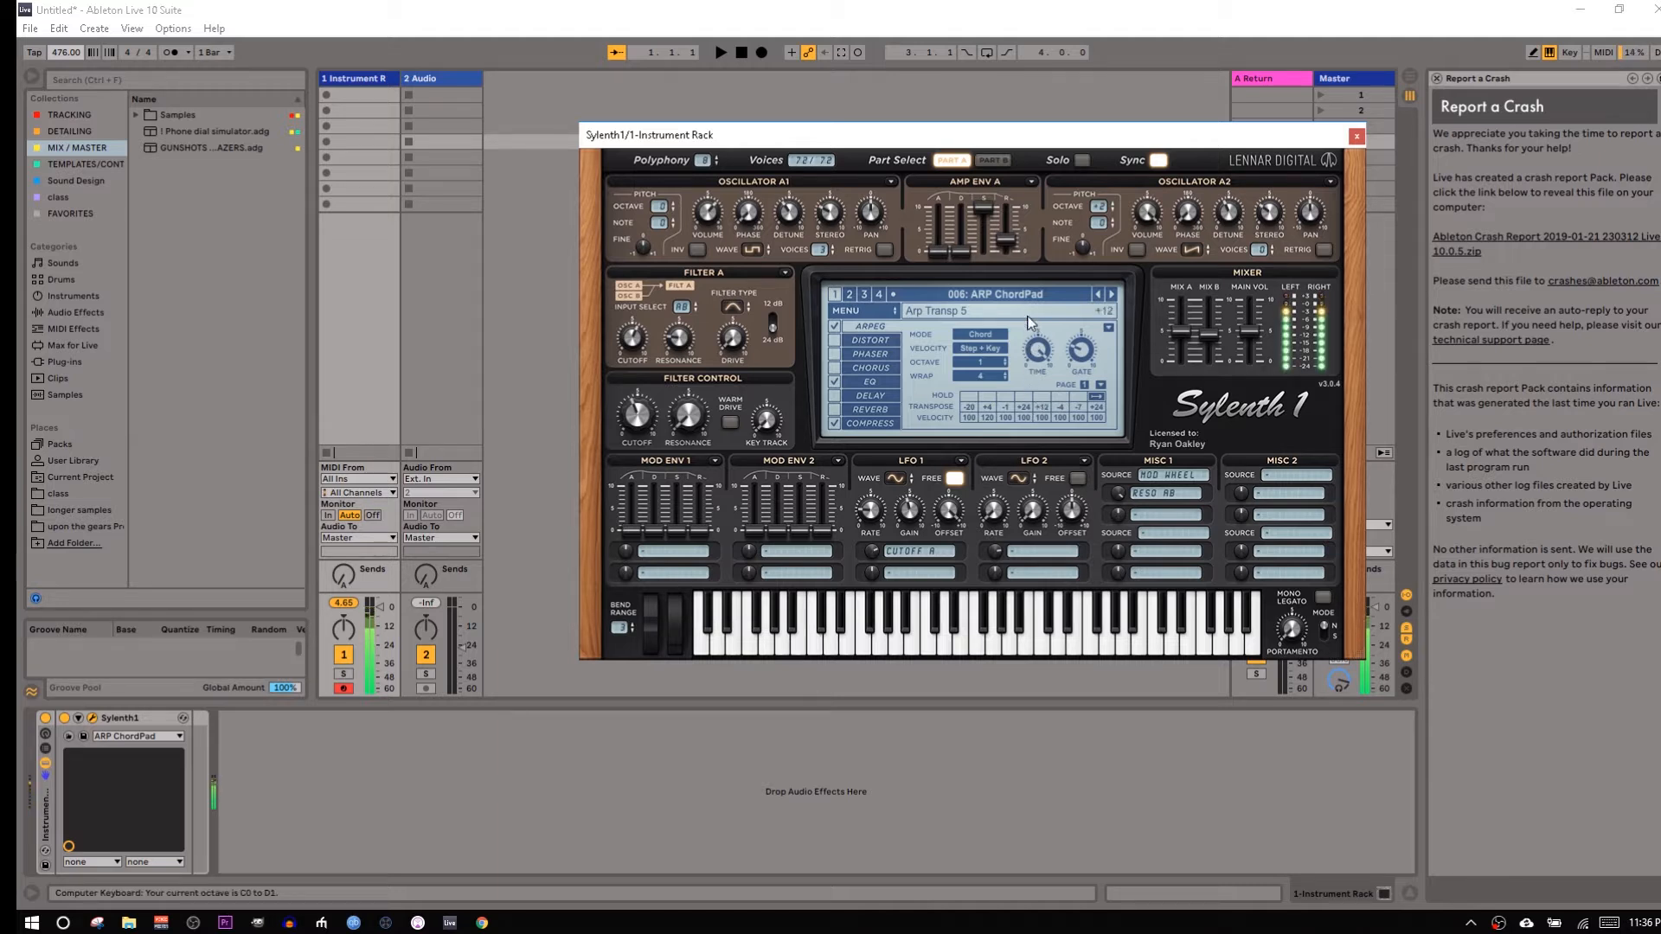
{"action": "left_click_drag", "start_coordinate": [1057, 409], "coordinate": [1060, 533]}
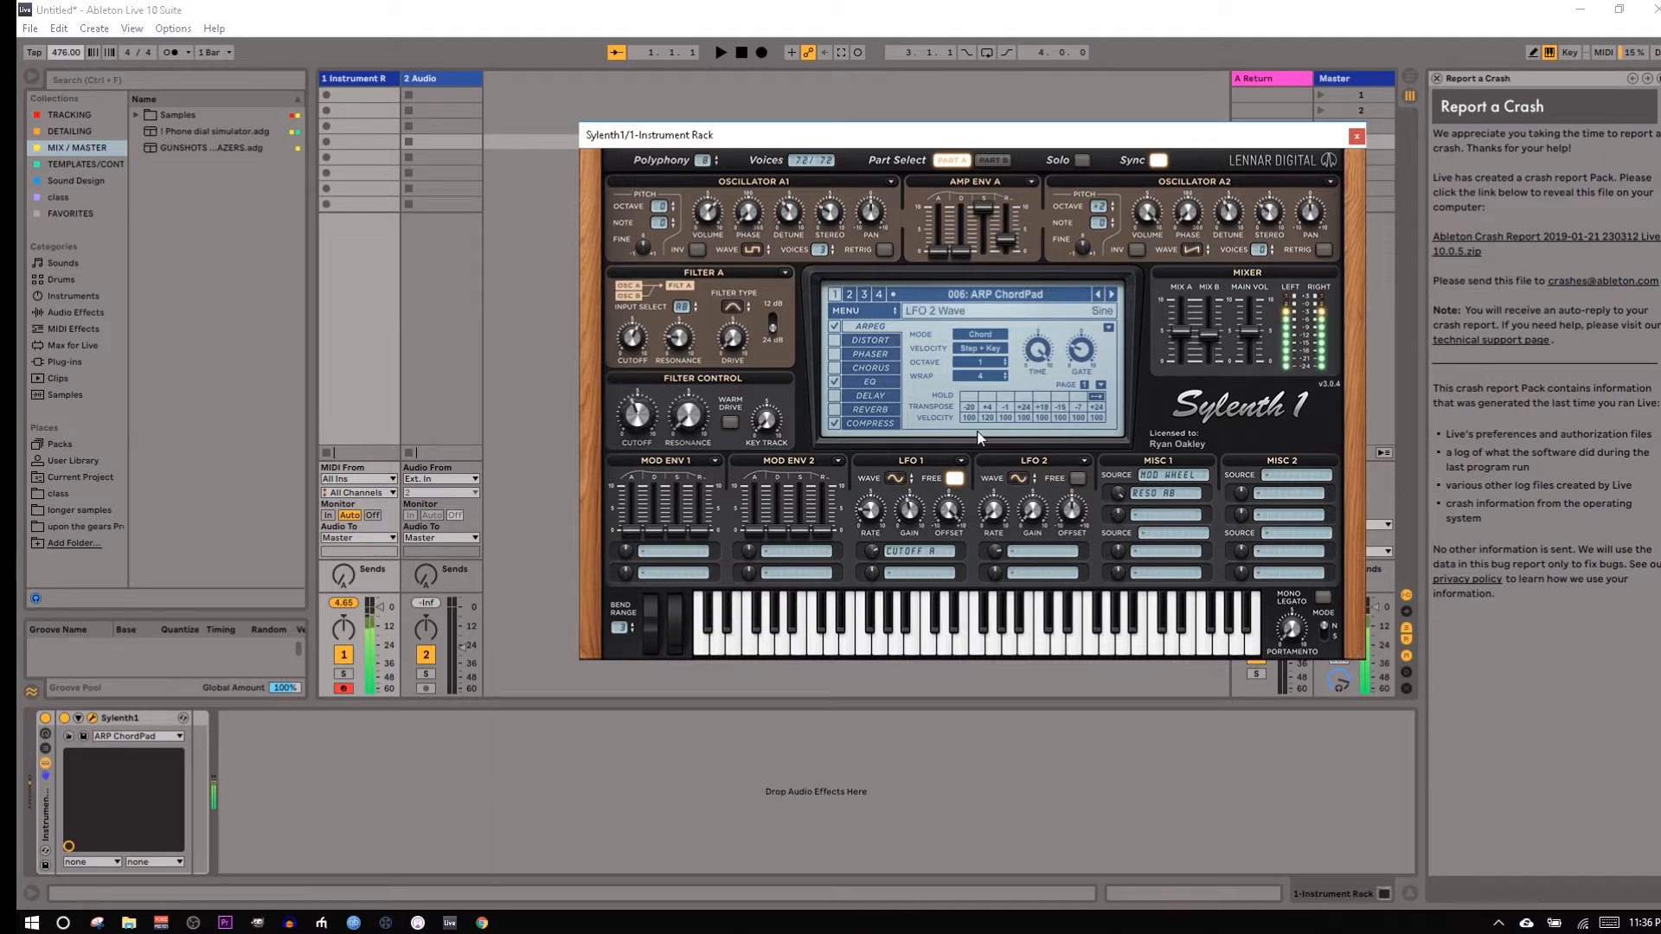
Lower the song tempo to 21 BPM.
{"action": "left_click_drag", "start_coordinate": [66, 53], "coordinate": [66, 124]}
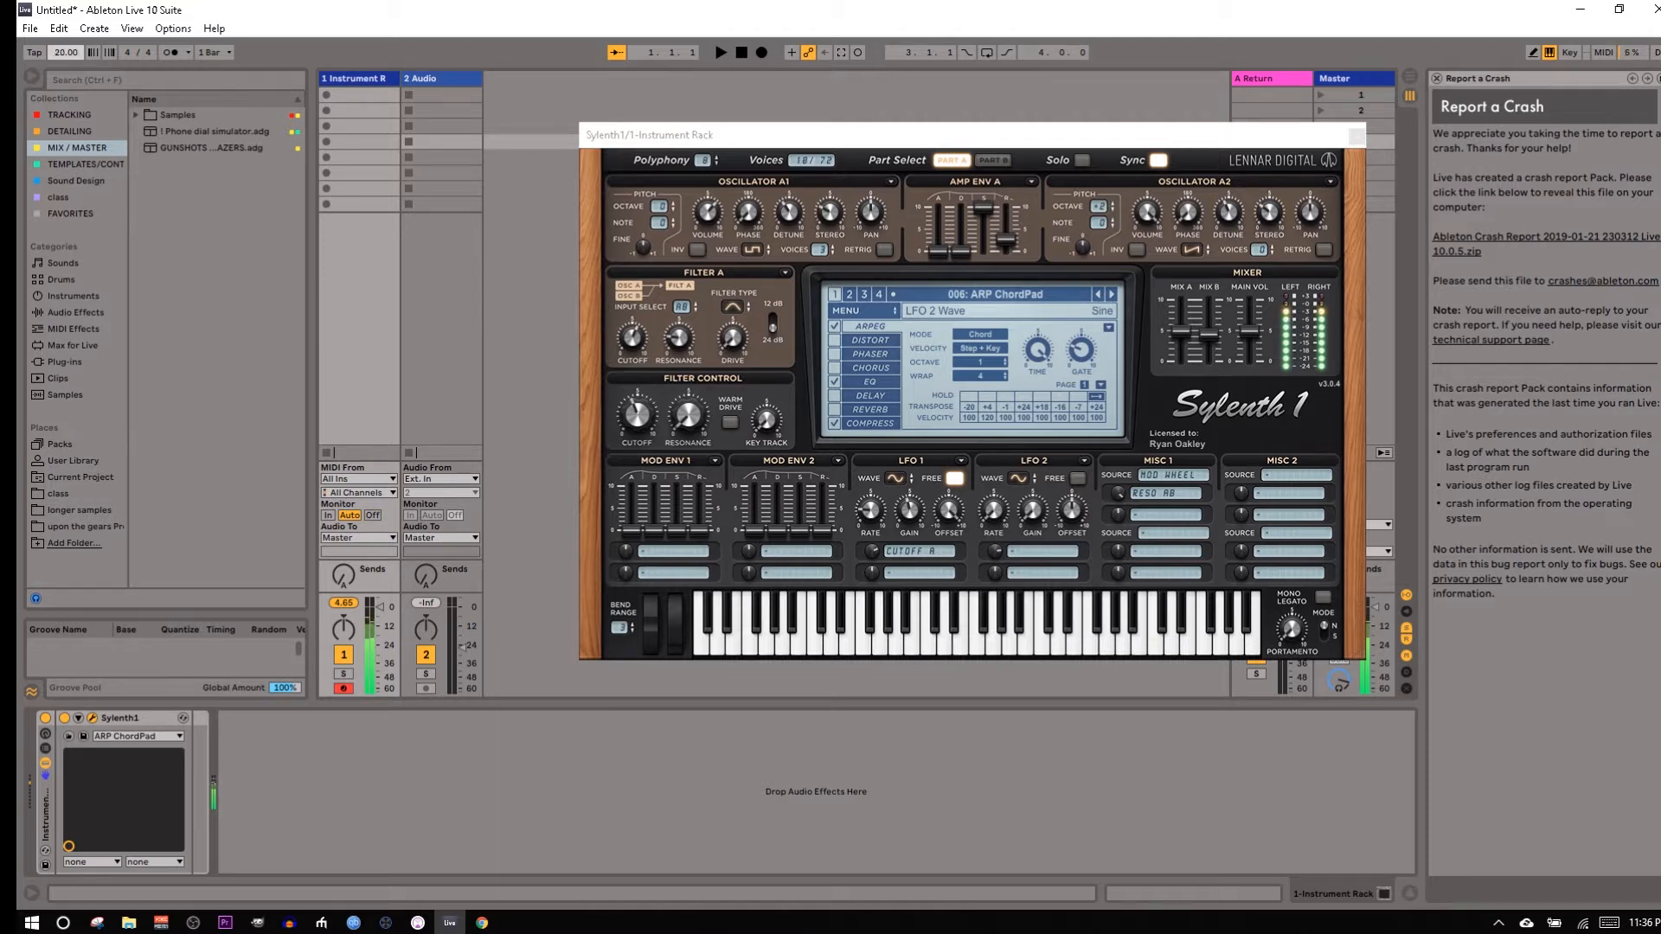
{"action": "left_click_drag", "start_coordinate": [66, 53], "coordinate": [66, 62]}
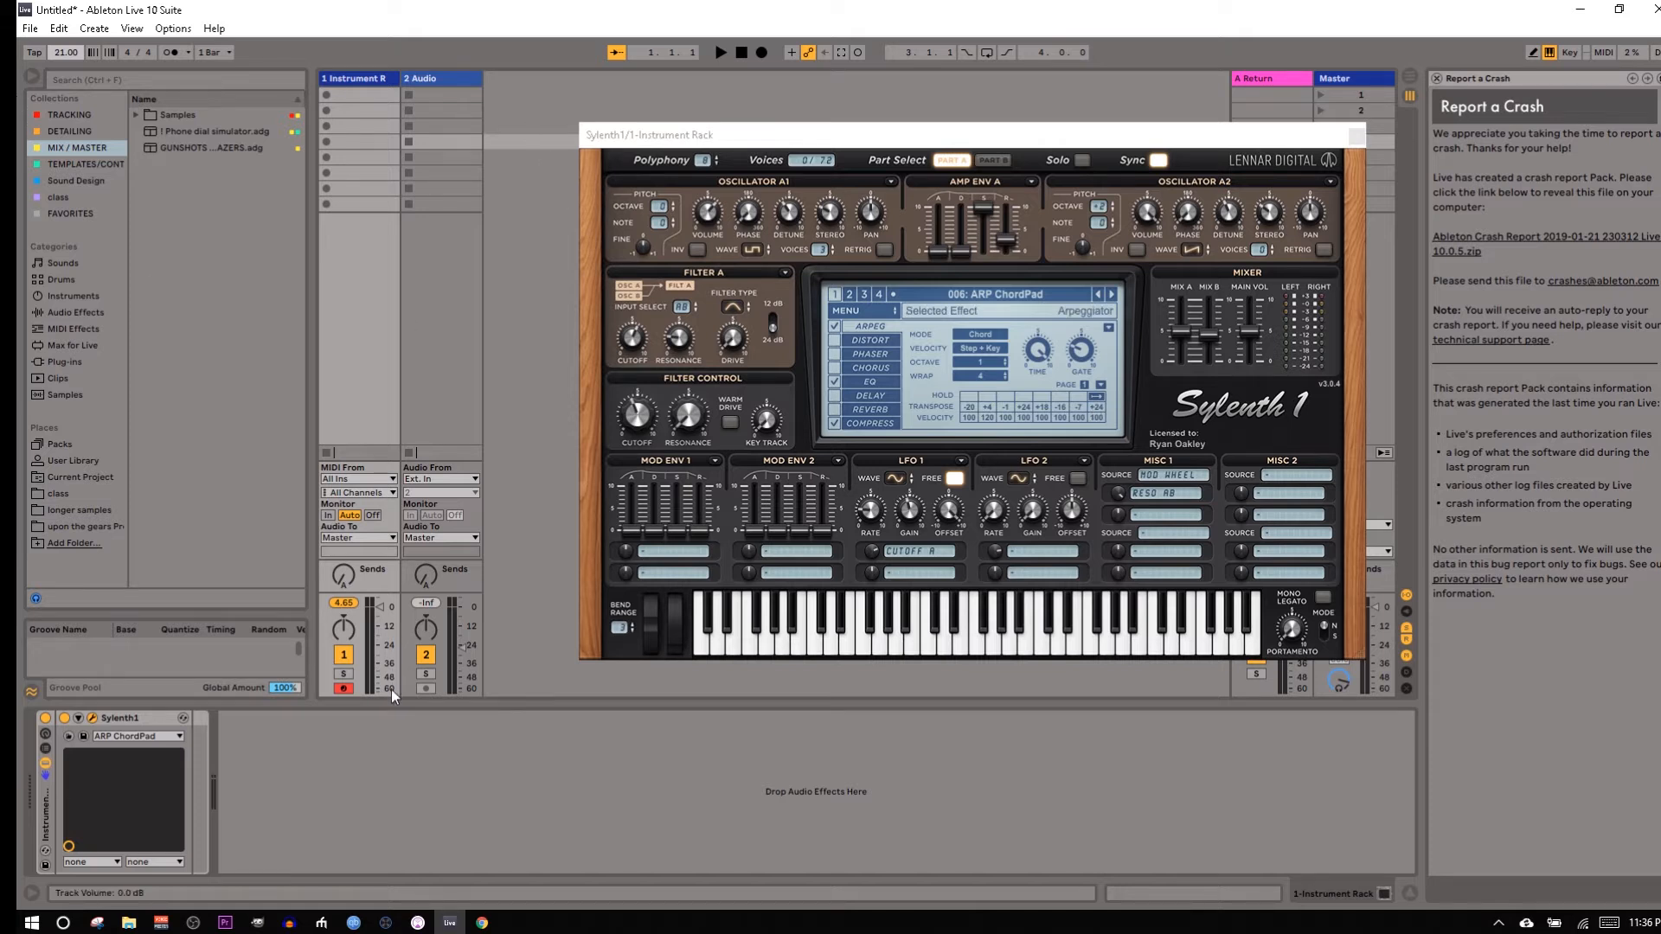
Set the 2 Audio track's input to Resampling, arm it and start recording in its first clip slot.
{"action": "left_click", "coordinate": [414, 481]}
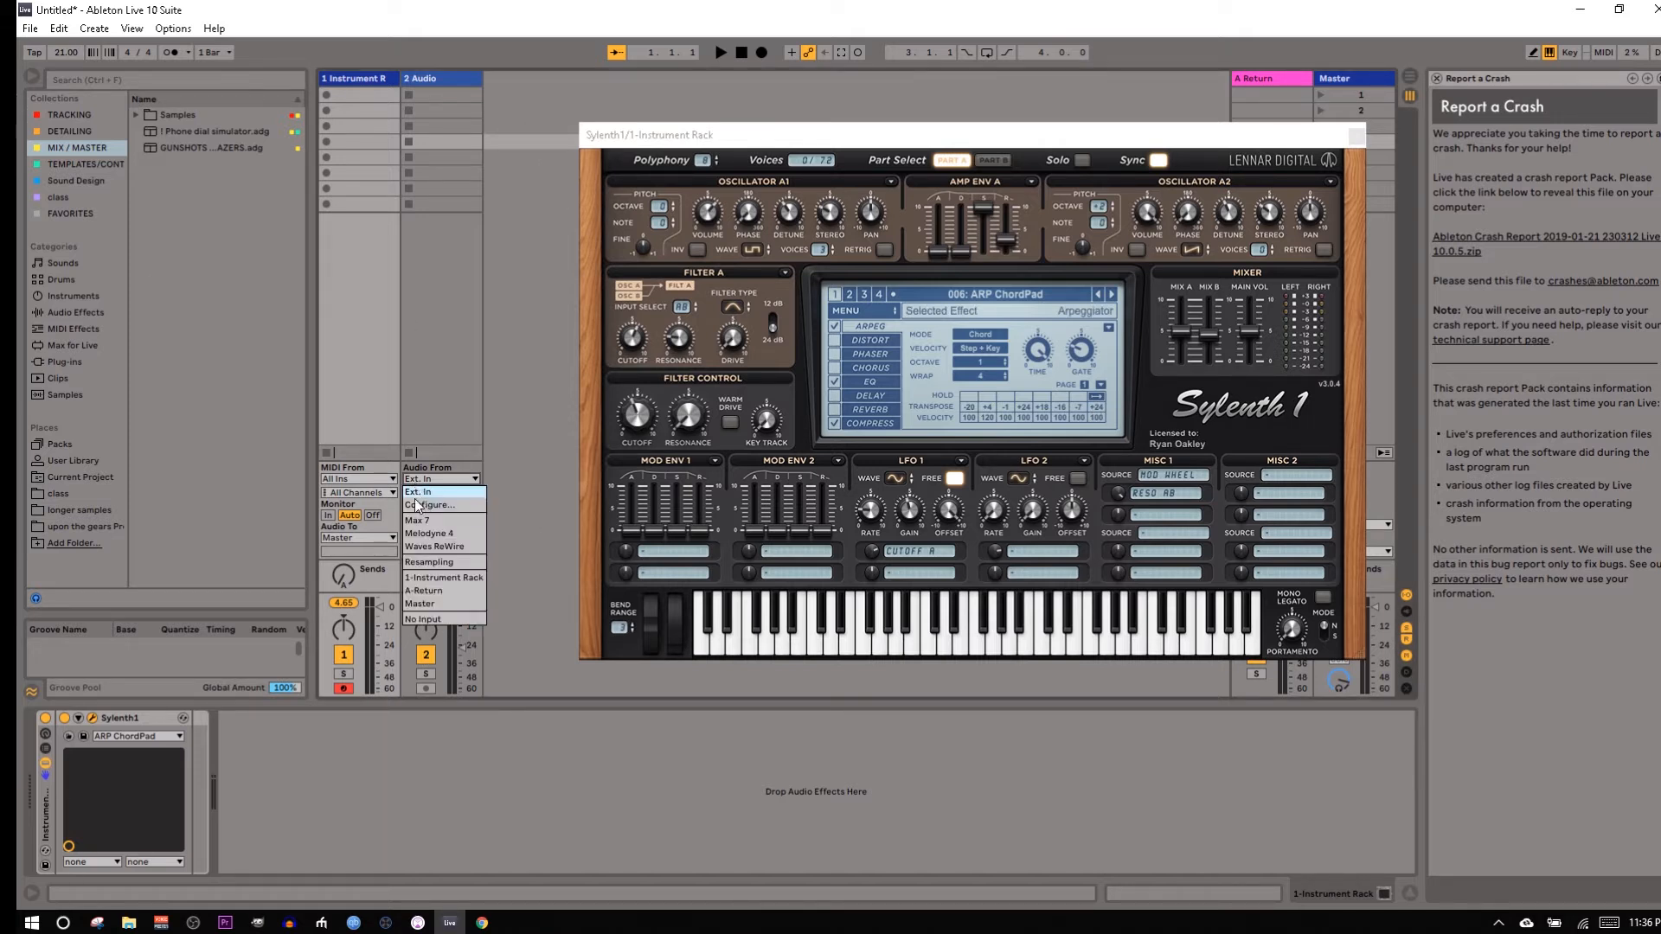
{"action": "left_click", "coordinate": [420, 561]}
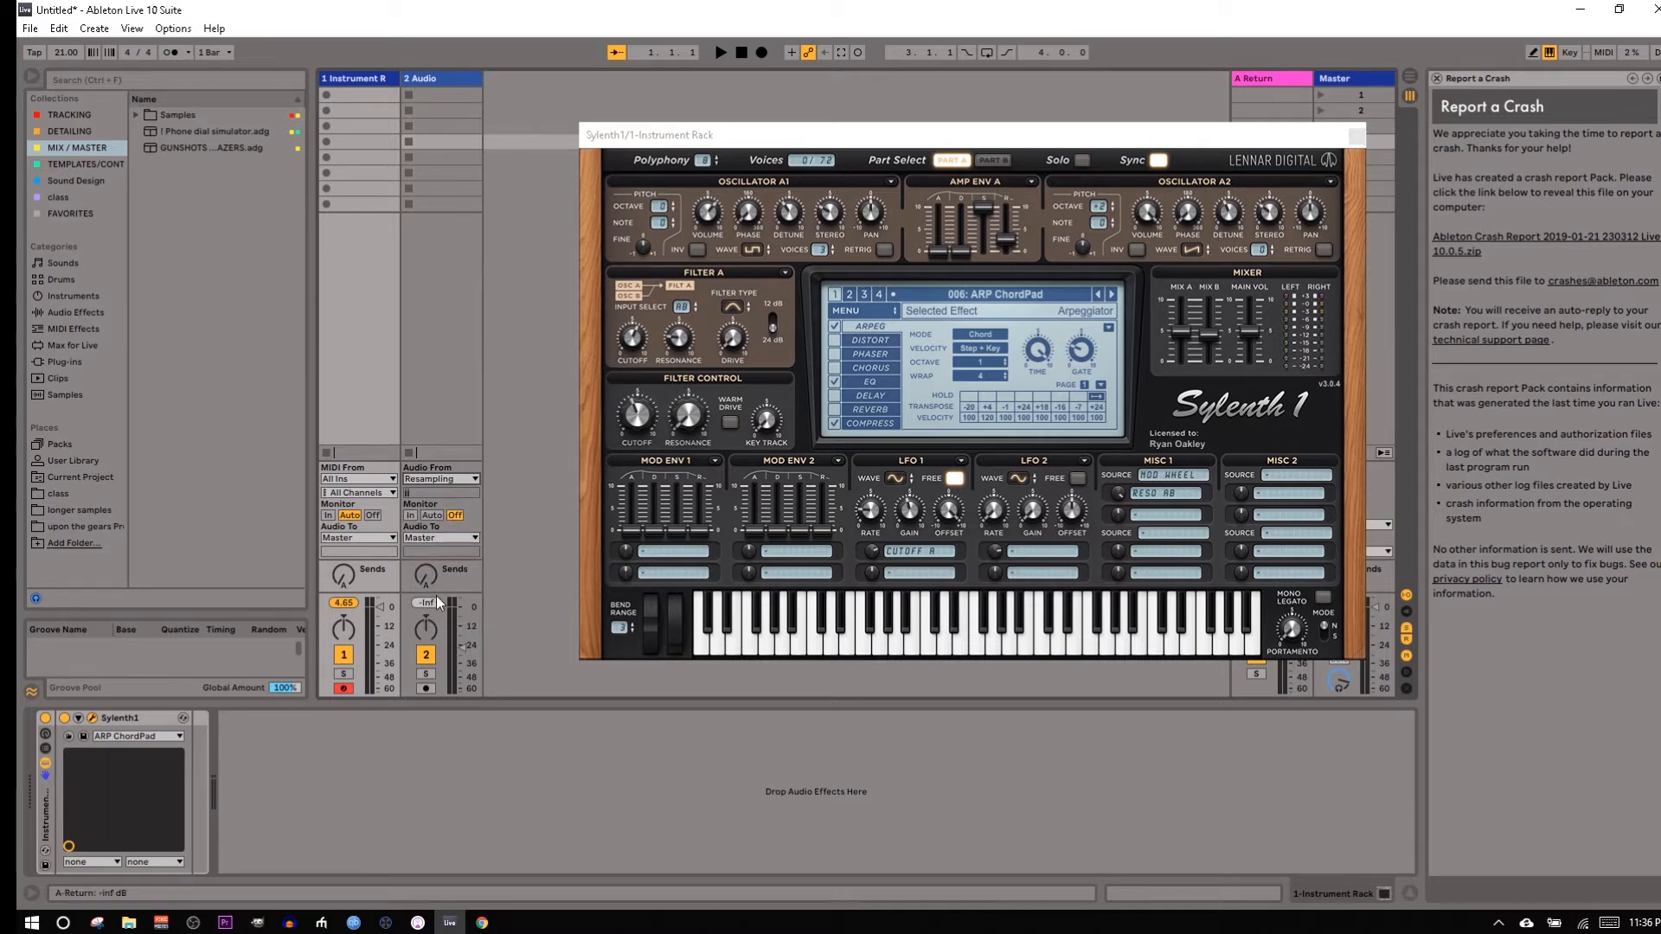
{"action": "left_click", "coordinate": [424, 687]}
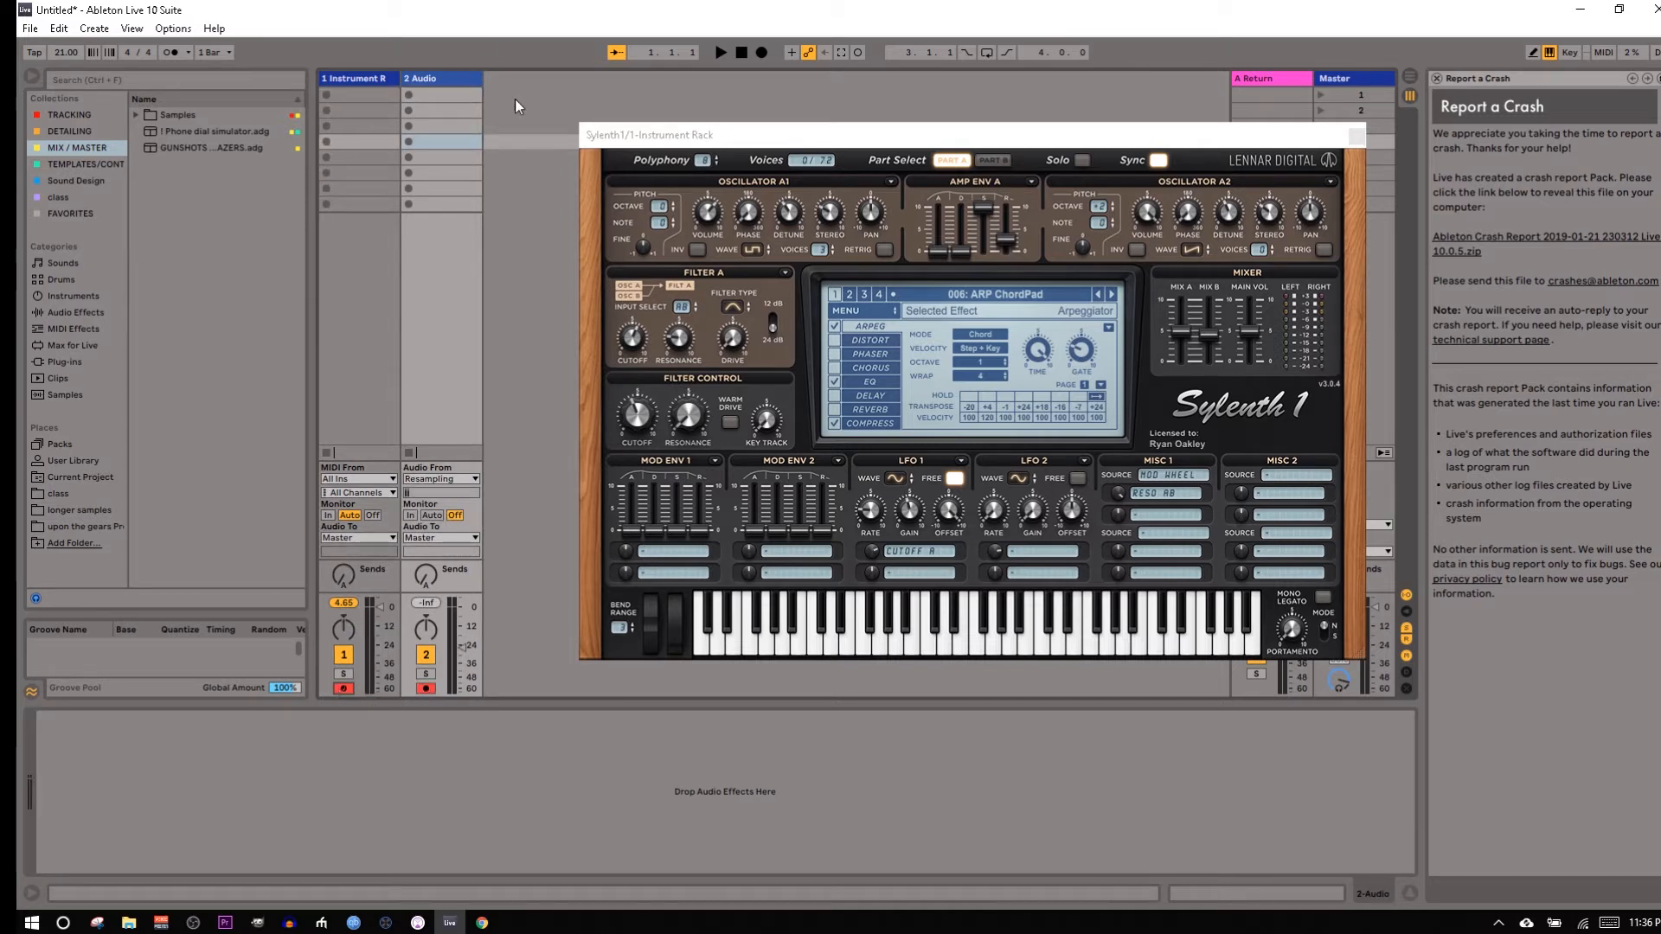
{"action": "left_click", "coordinate": [406, 99]}
Raise the song tempo to 451 BPM while the resampling recording runs.
{"action": "left_click_drag", "start_coordinate": [65, 53], "coordinate": [66, 2]}
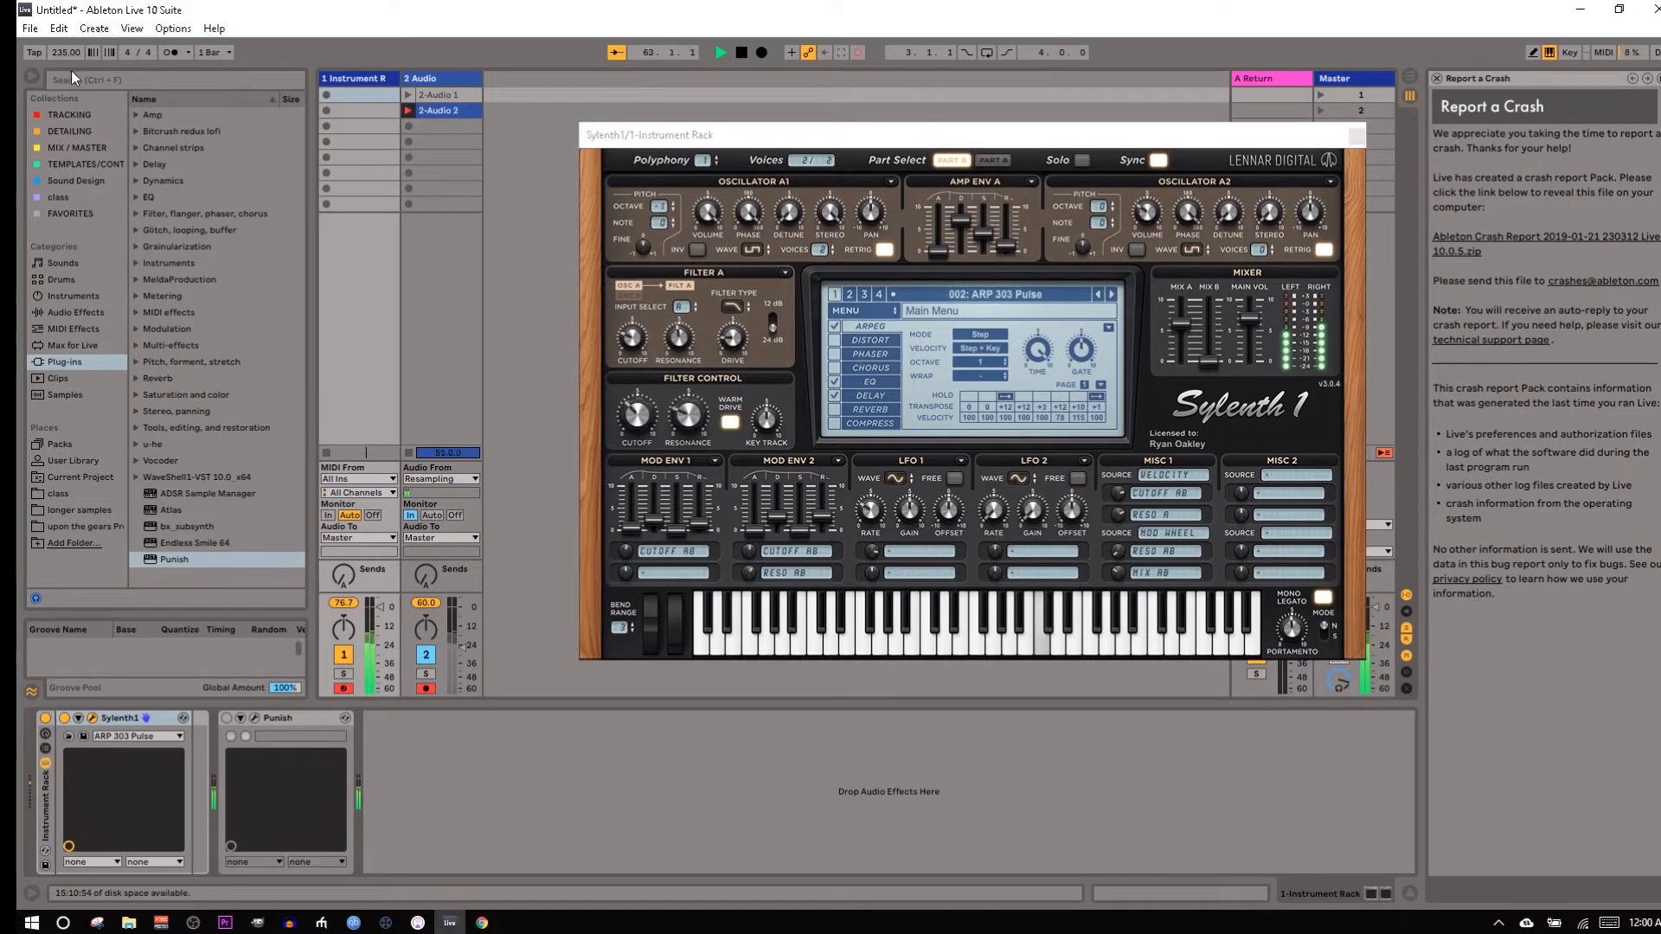
{"action": "left_click_drag", "start_coordinate": [66, 52], "coordinate": [66, 46]}
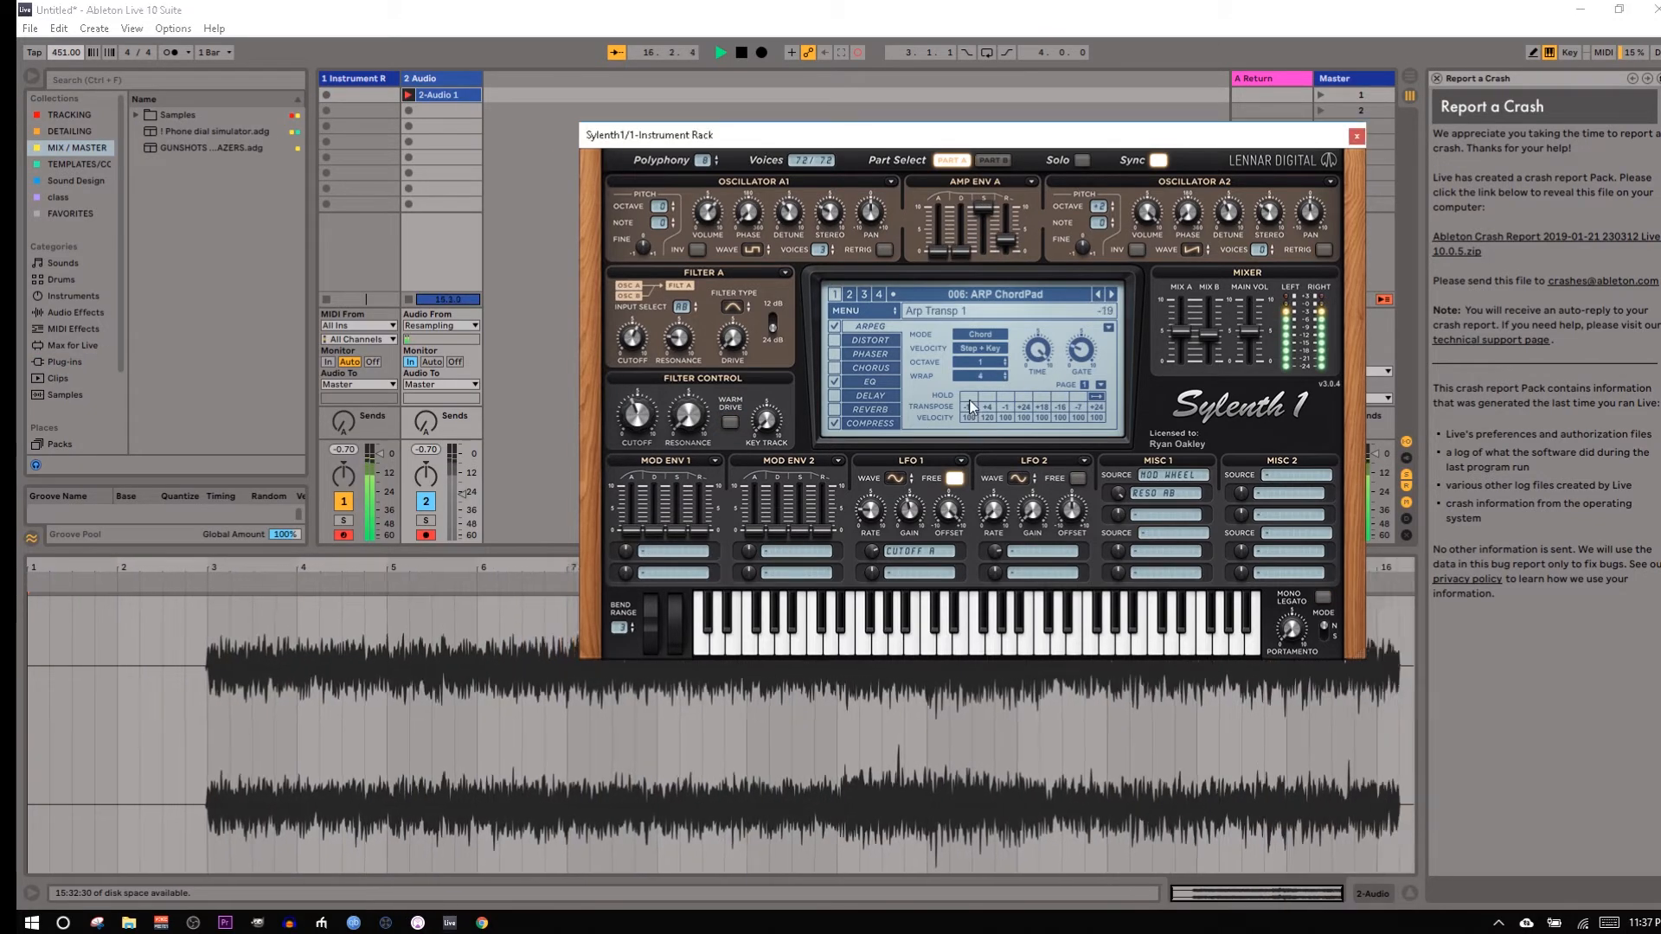
Reset all eight arpeggiator transpose steps of the ARP ChordPad preset to 0.
{"action": "double_click", "coordinate": [974, 410]}
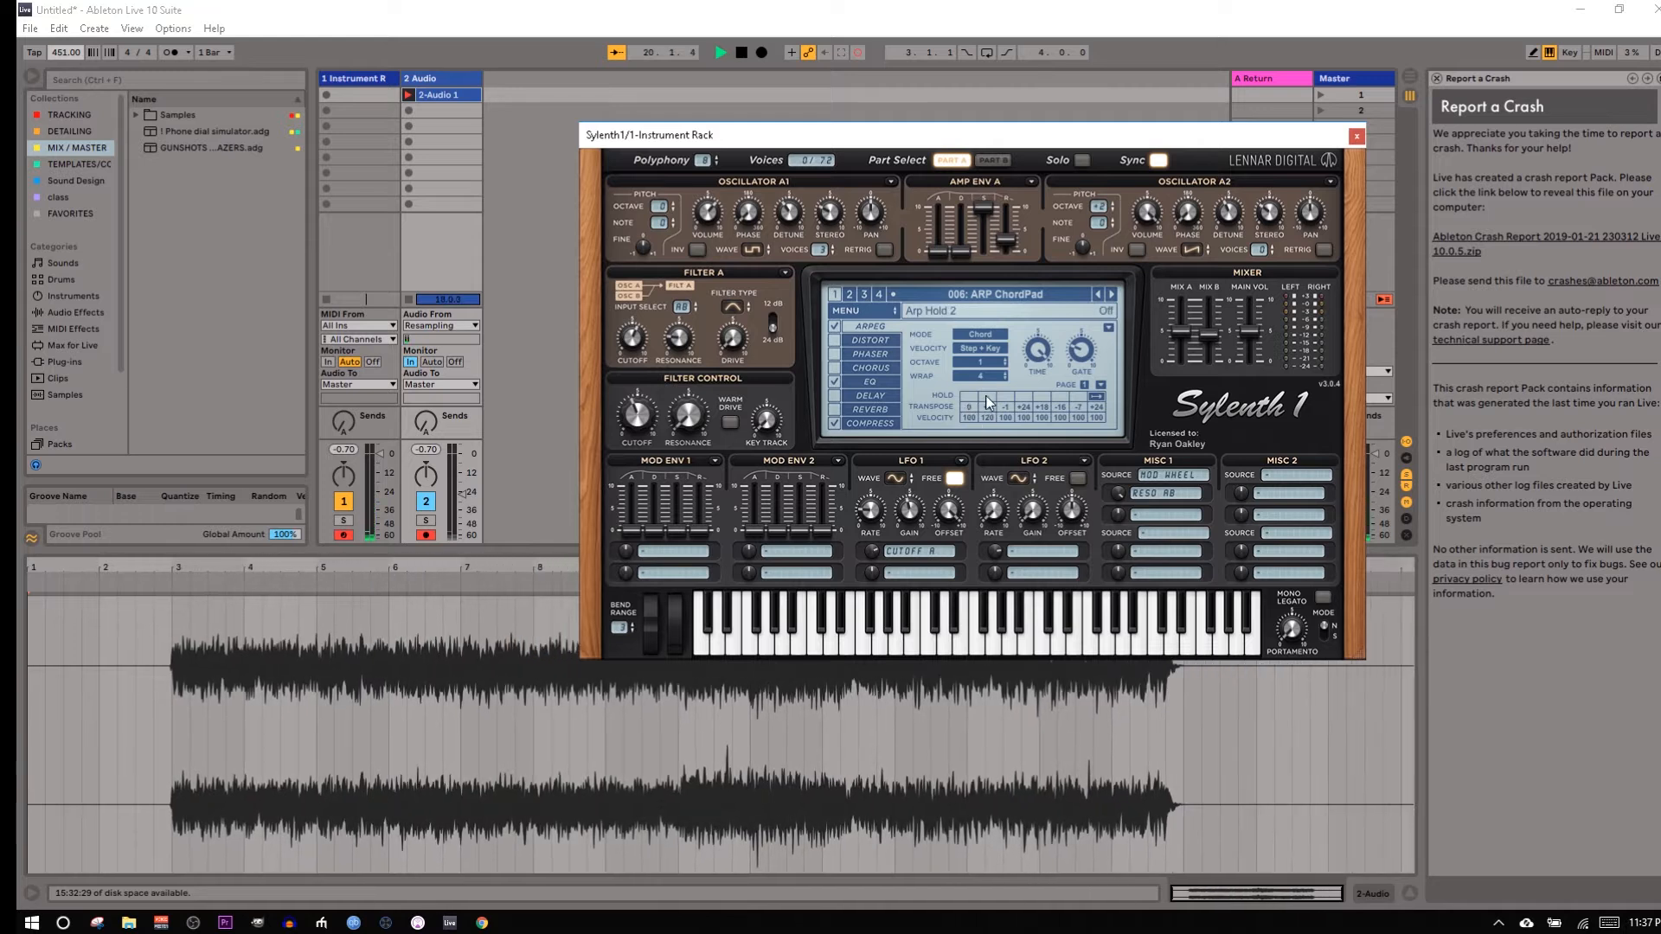
{"action": "left_click", "coordinate": [989, 408]}
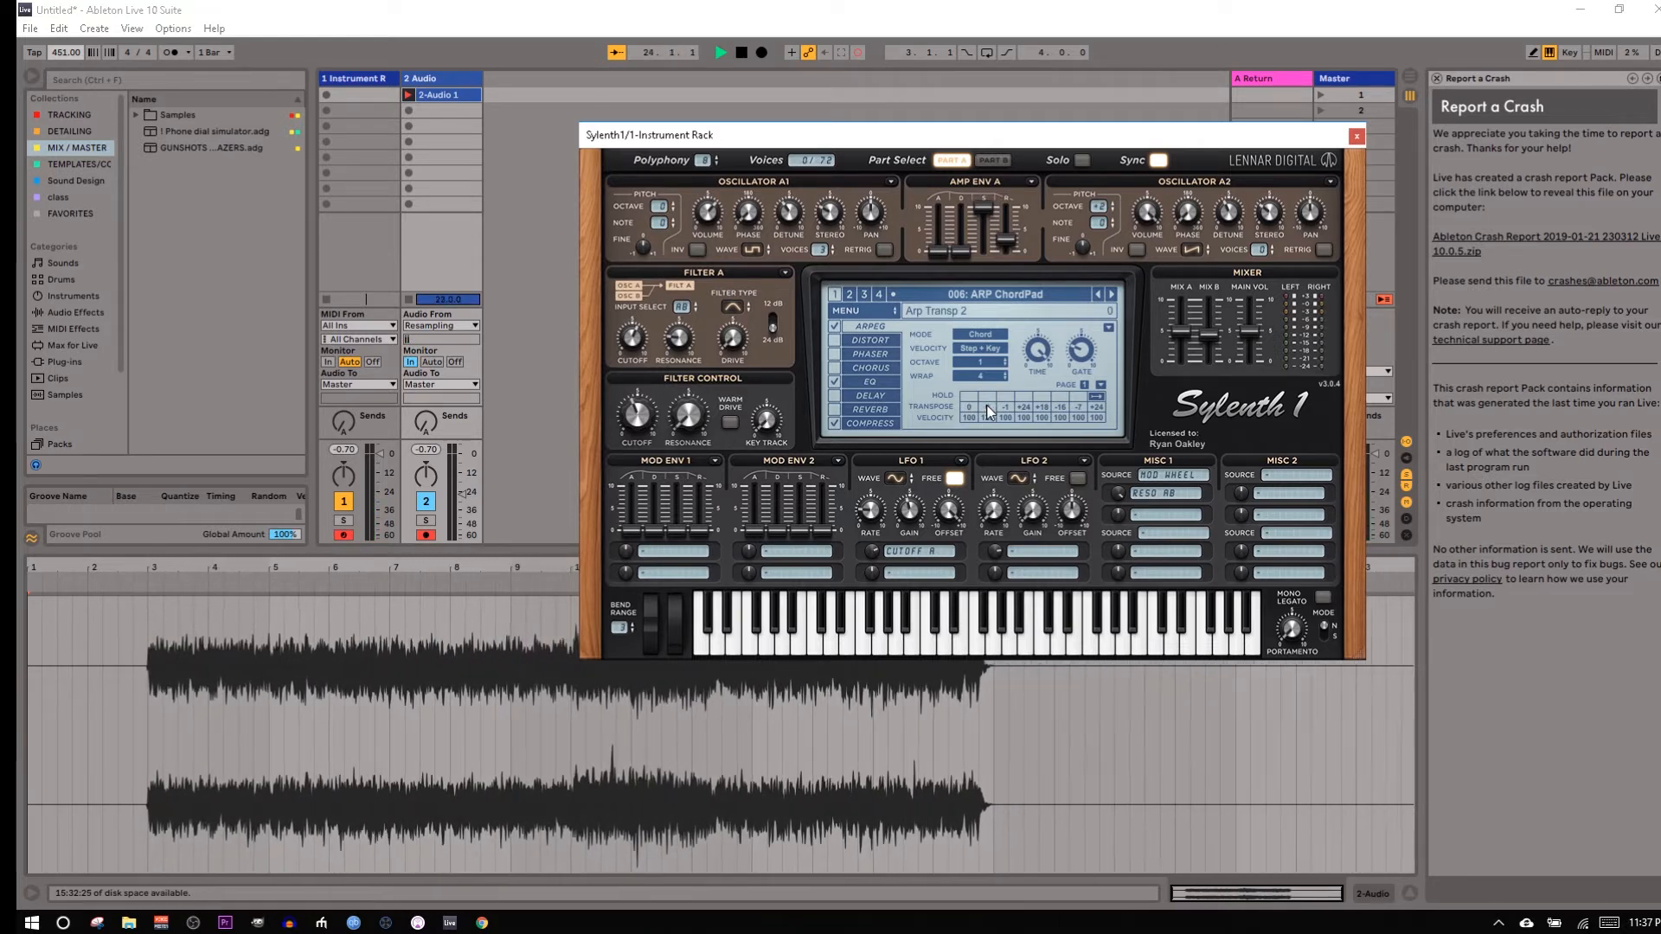
{"action": "double_click", "coordinate": [1003, 407]}
{"action": "double_click", "coordinate": [1022, 408]}
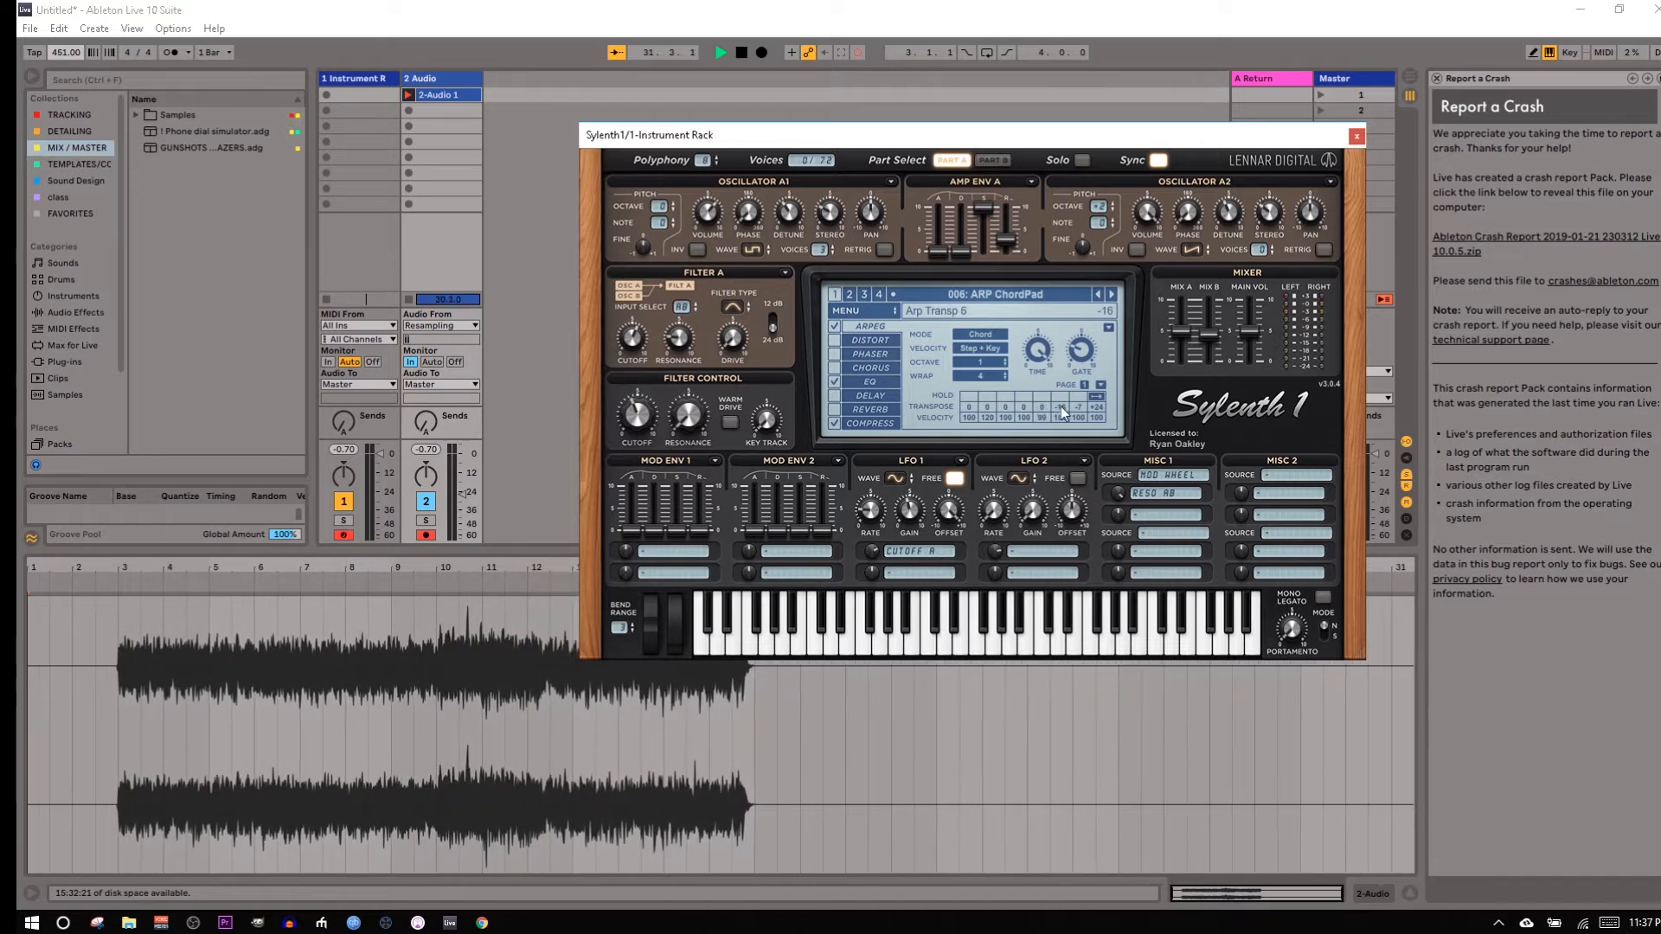
{"action": "double_click", "coordinate": [1085, 411]}
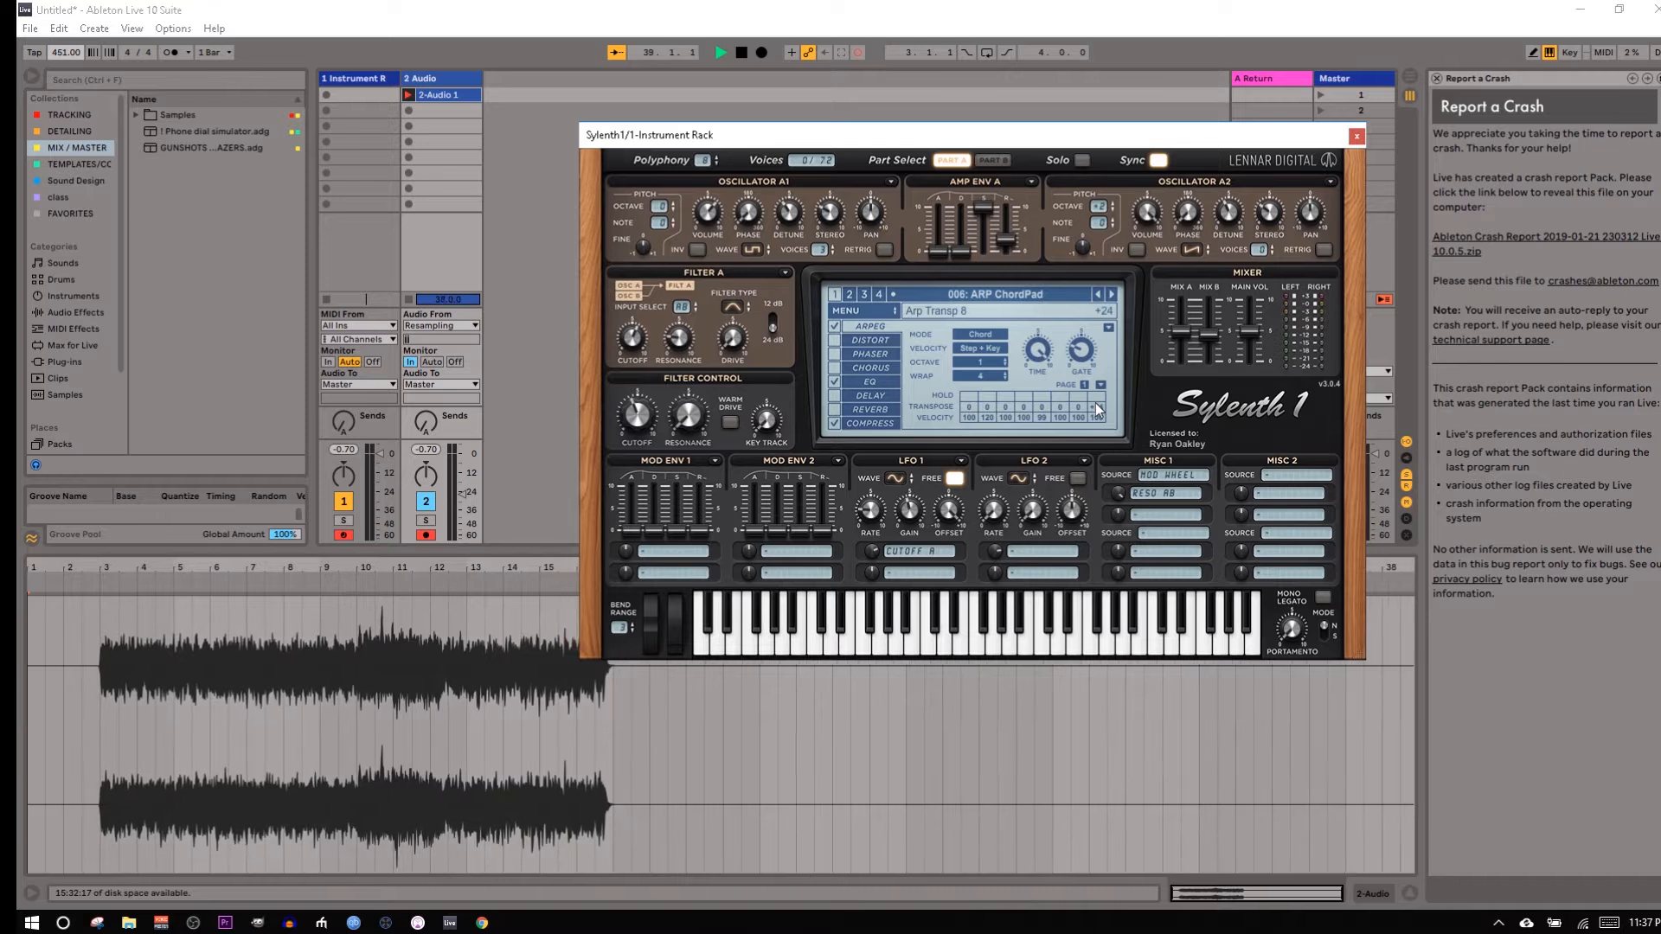
{"action": "double_click", "coordinate": [1096, 405]}
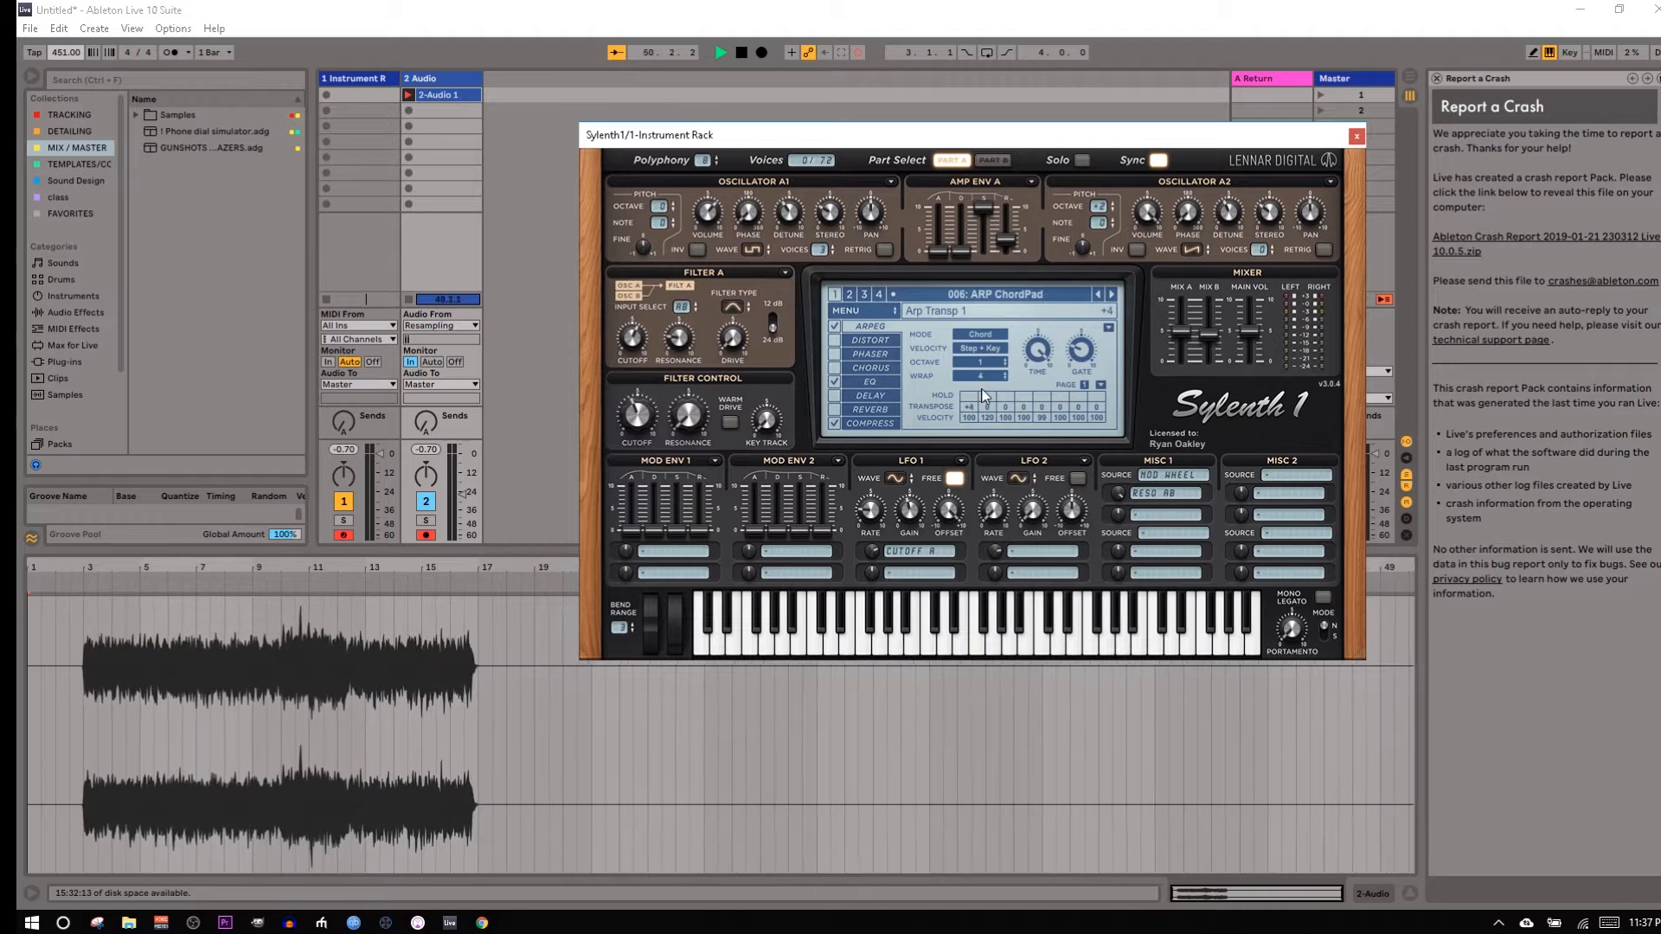
Play notes into the recording from the C-1 octave and from the C2 octave.
{"action": "key", "text": "a"}
{"action": "key", "text": "z"}
{"action": "key", "text": "a"}
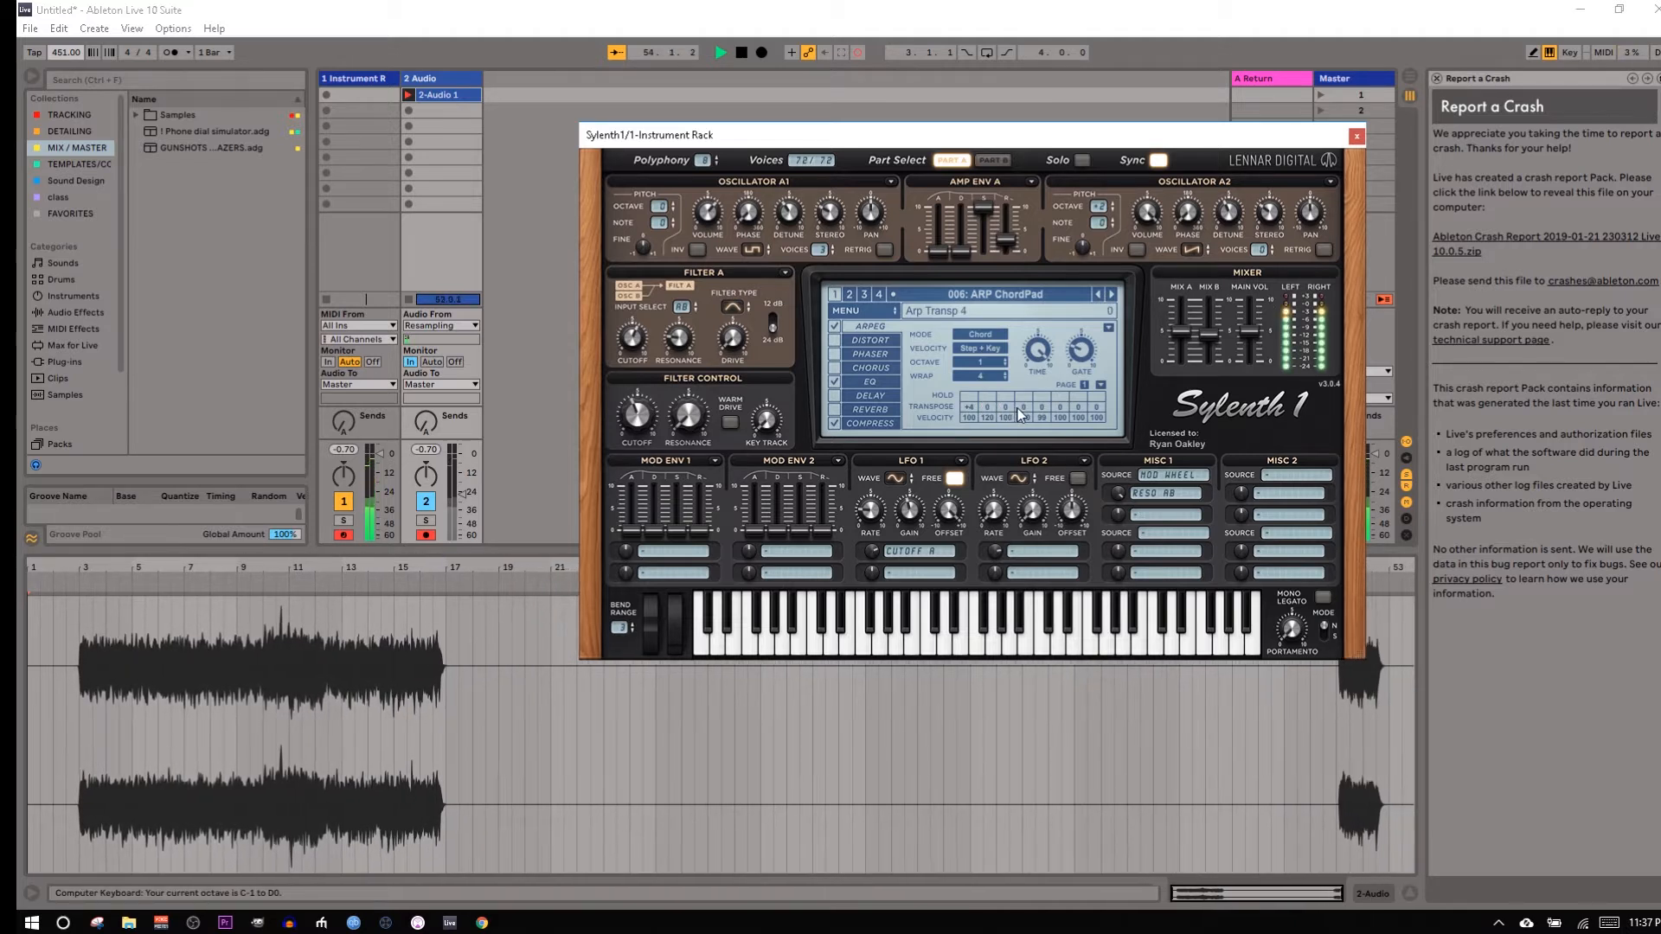
{"action": "key", "text": "x"}
{"action": "key", "text": "x"}
{"action": "key", "text": "x"}
{"action": "key", "text": "a"}
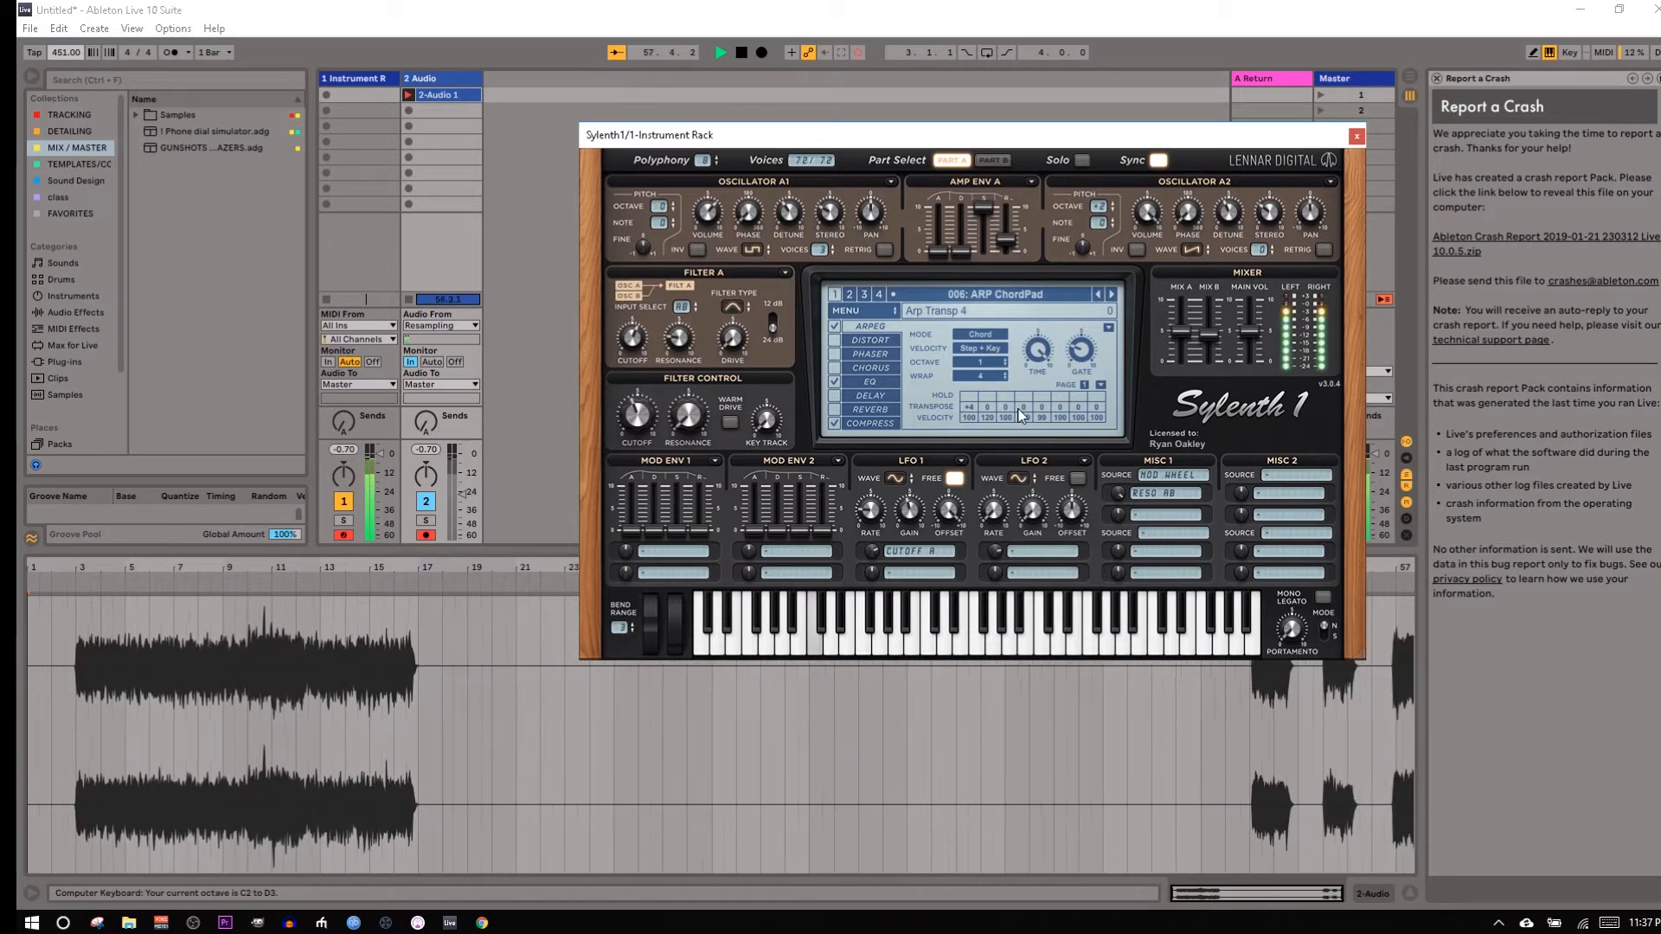
Build a new arpeggiator transpose pattern with differing step offsets, including +6 on step 2, while playing notes in a lower octave.
{"action": "left_click_drag", "start_coordinate": [1021, 413], "coordinate": [1031, 400]}
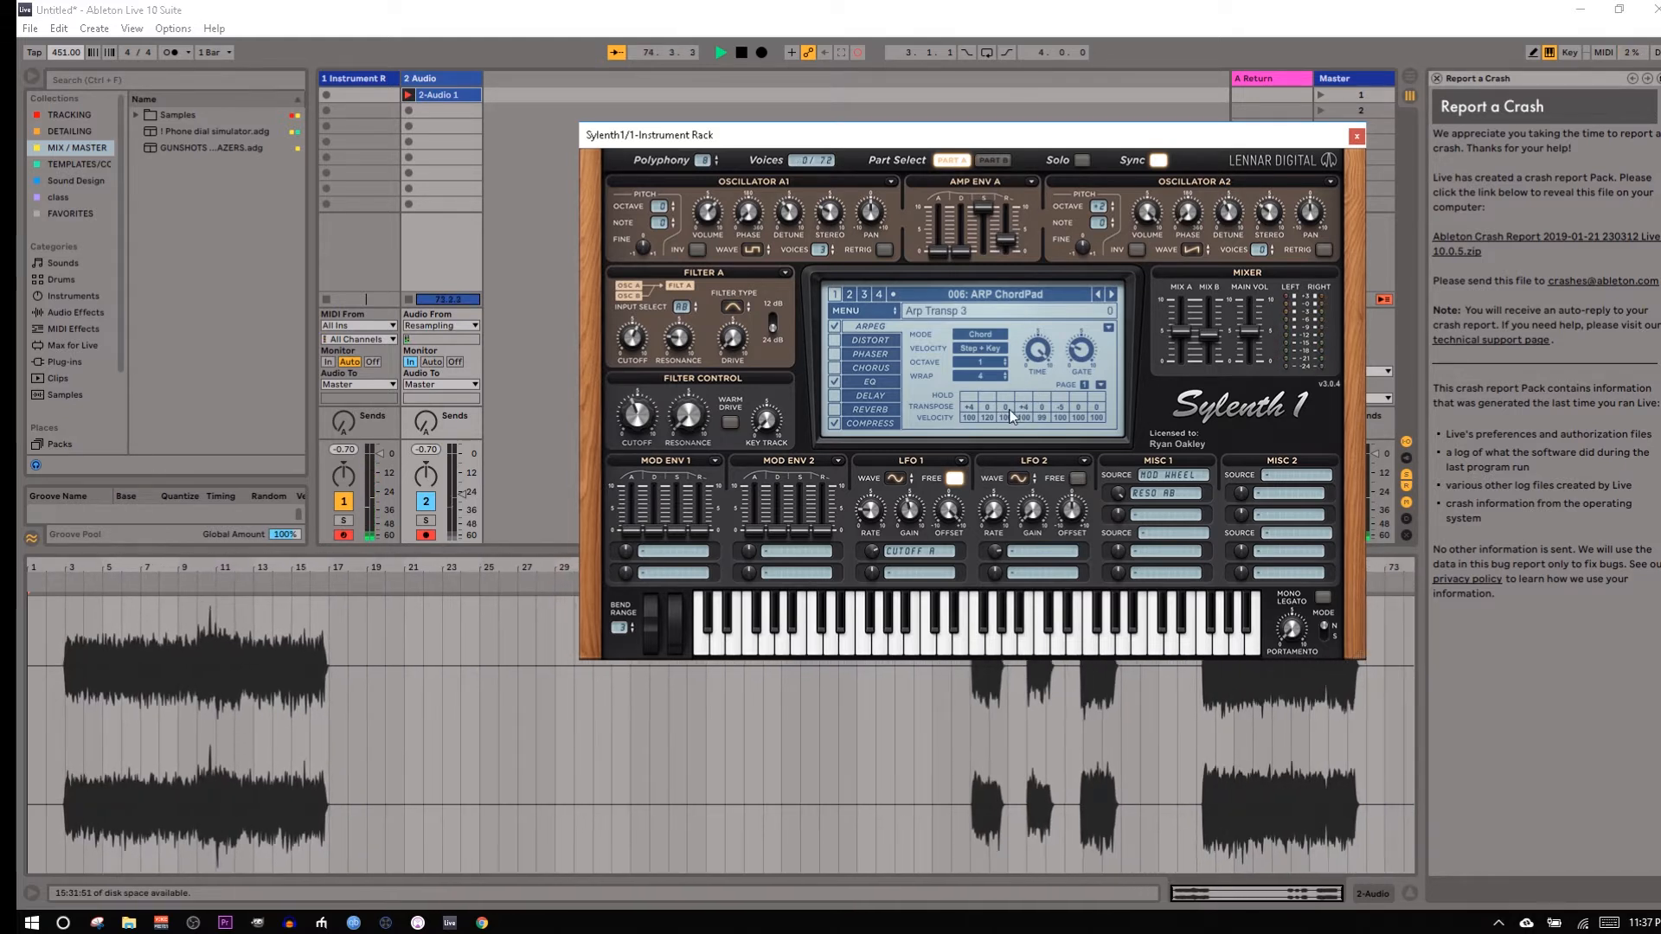
{"action": "left_click_drag", "start_coordinate": [1008, 413], "coordinate": [1081, 401]}
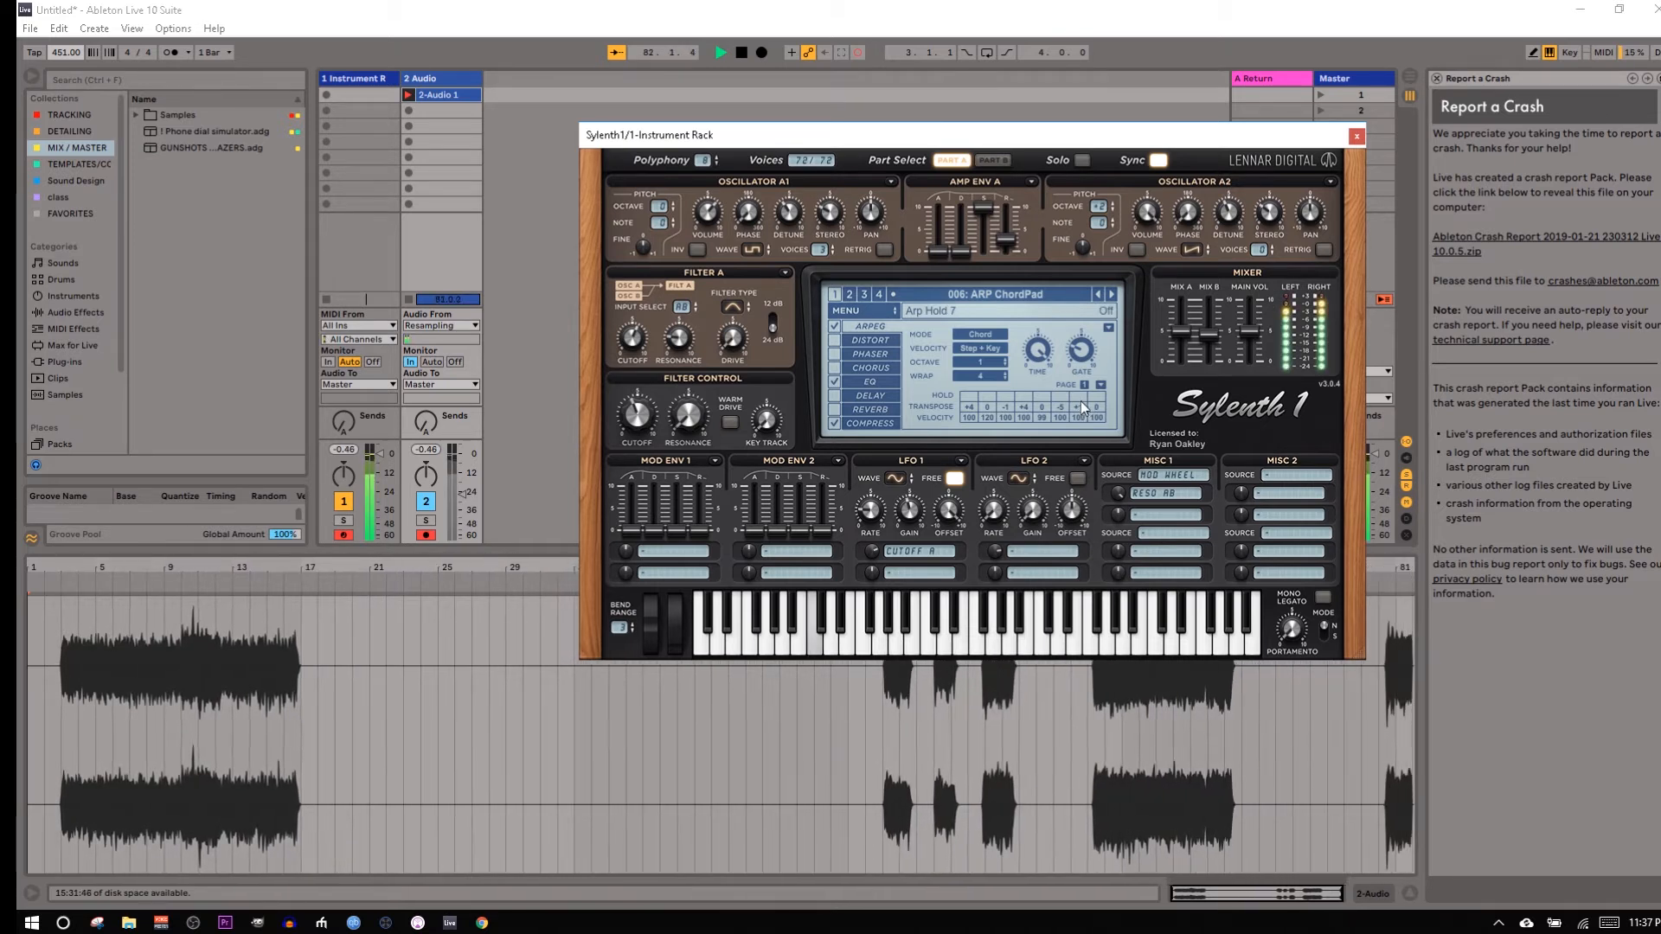
{"action": "key", "text": "z"}
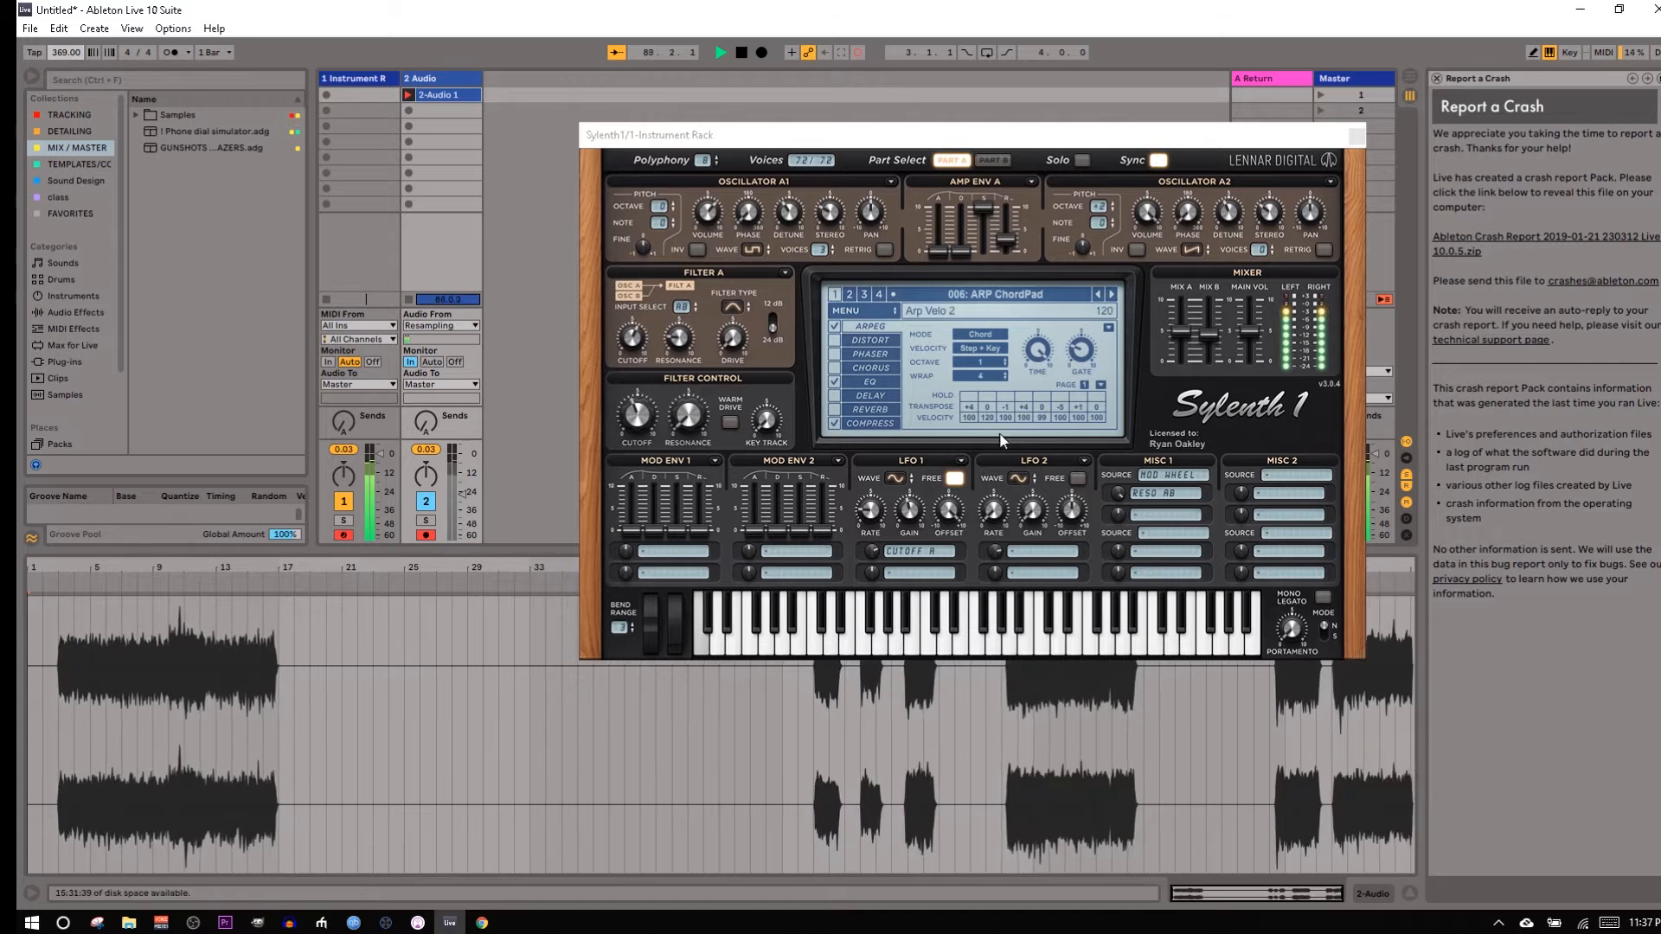
{"action": "left_click_drag", "start_coordinate": [1008, 410], "coordinate": [1081, 418]}
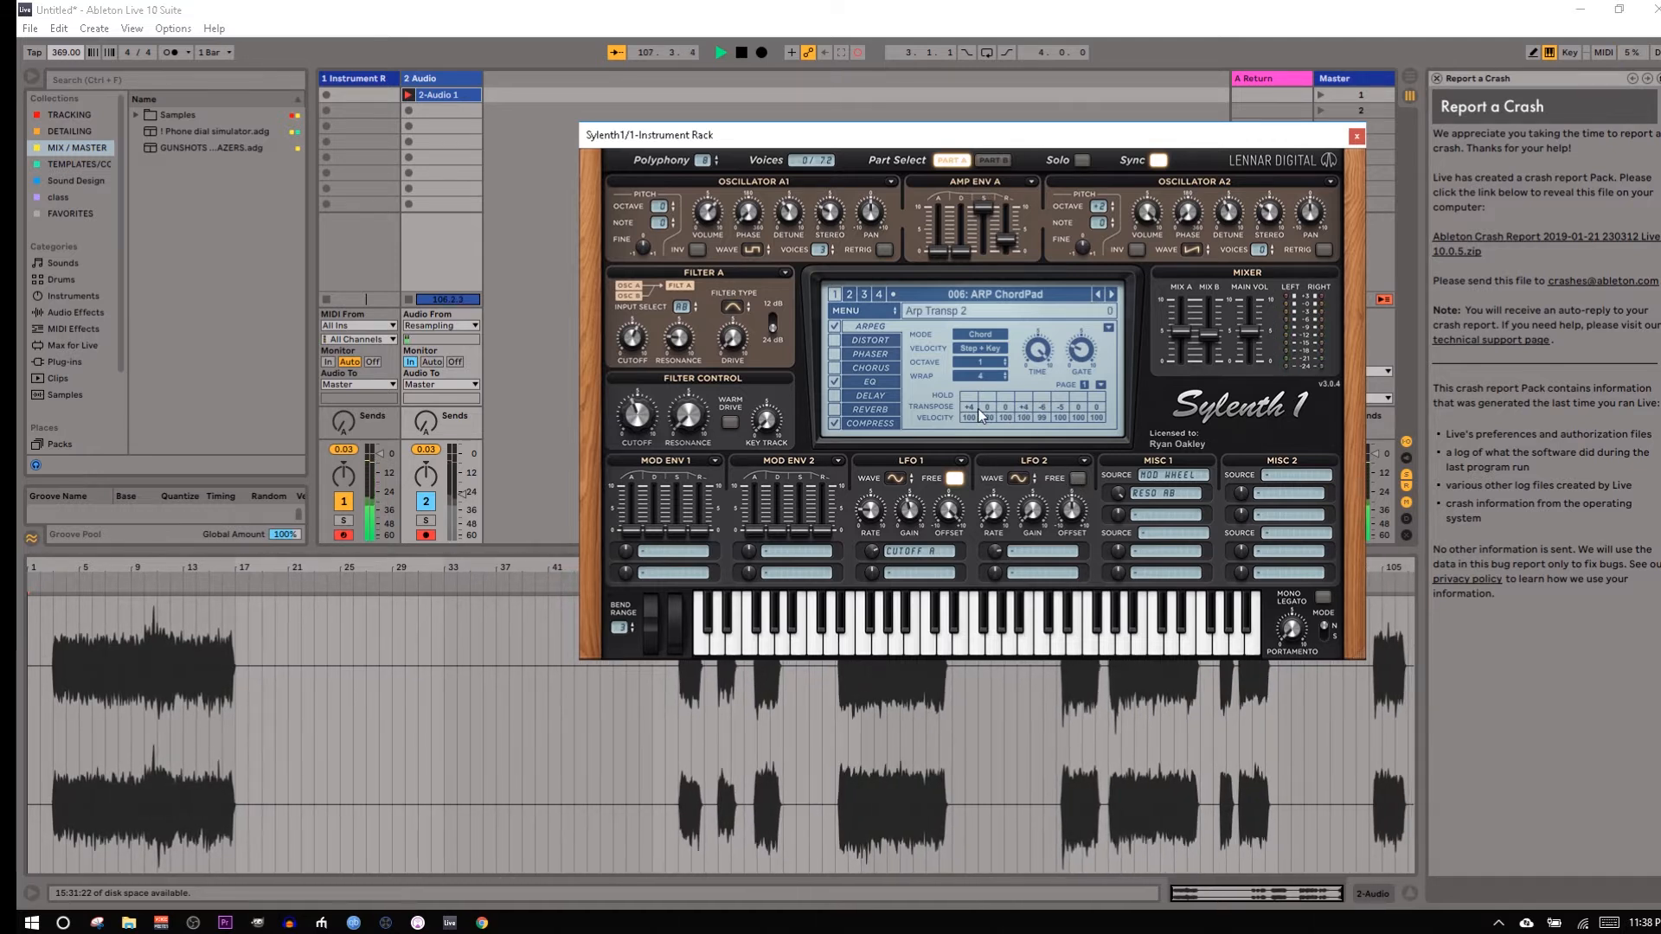
{"action": "left_click_drag", "start_coordinate": [986, 407], "coordinate": [1005, 378]}
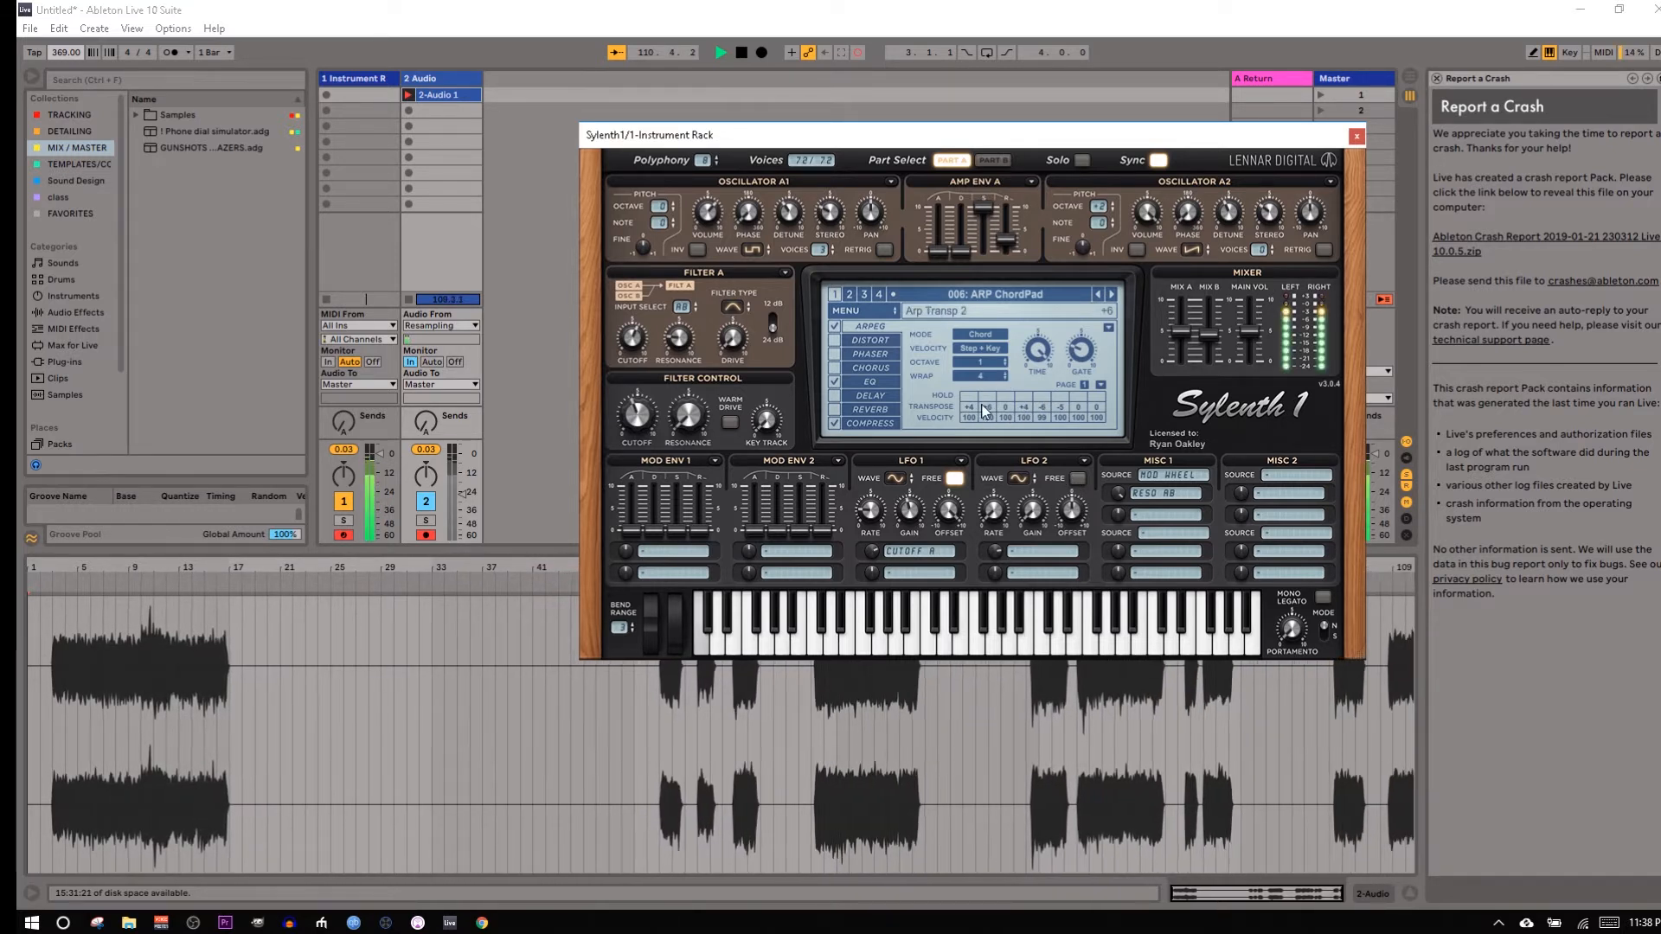
{"action": "left_click_drag", "start_coordinate": [1098, 409], "coordinate": [1098, 391]}
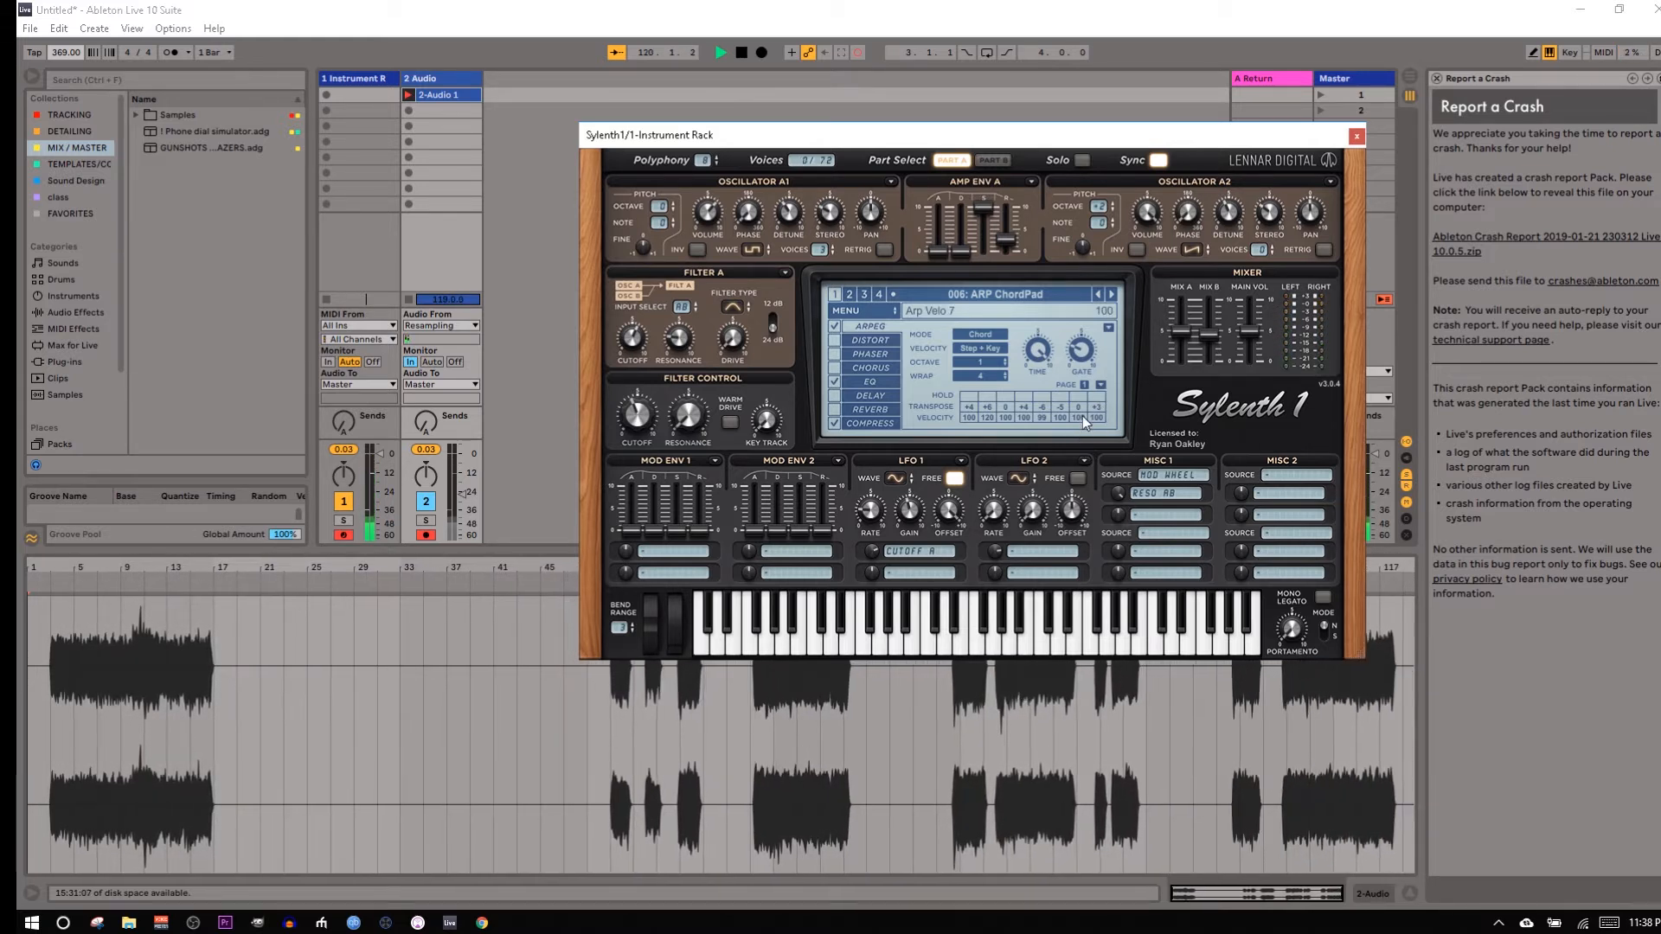
{"action": "left_click_drag", "start_coordinate": [1080, 408], "coordinate": [995, 375]}
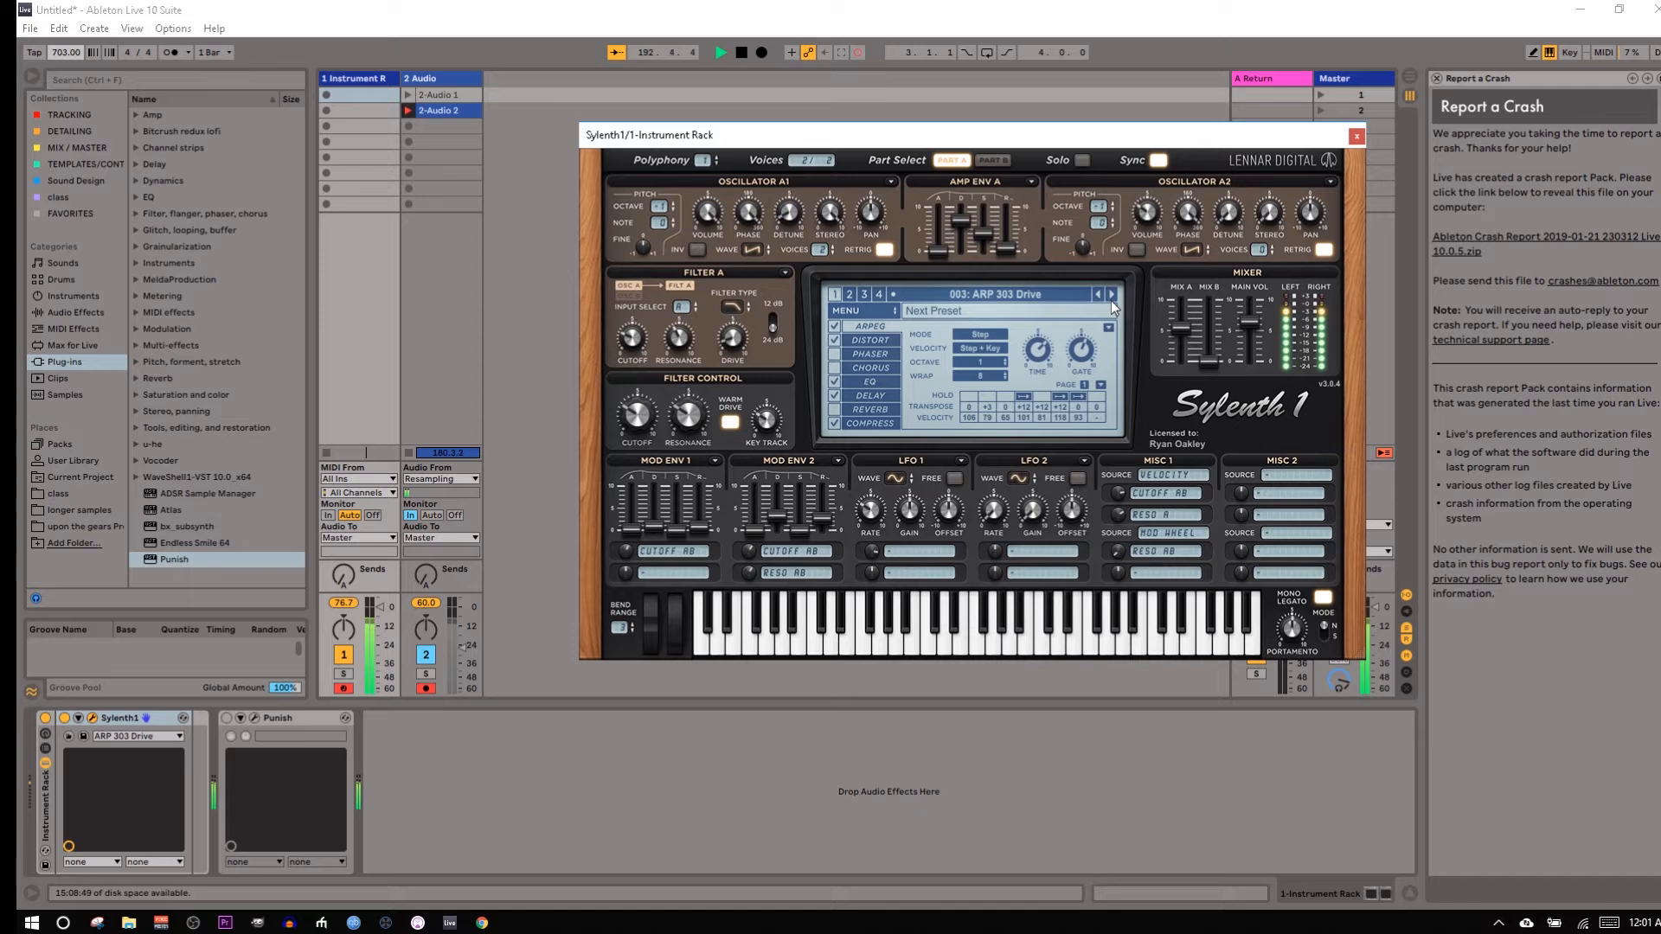
Advance from ARP 303 Drive to the ARP ChordPad preset and set its arpeggiator wrap to 8.
{"action": "left_click", "coordinate": [1111, 300]}
{"action": "left_click", "coordinate": [1112, 300]}
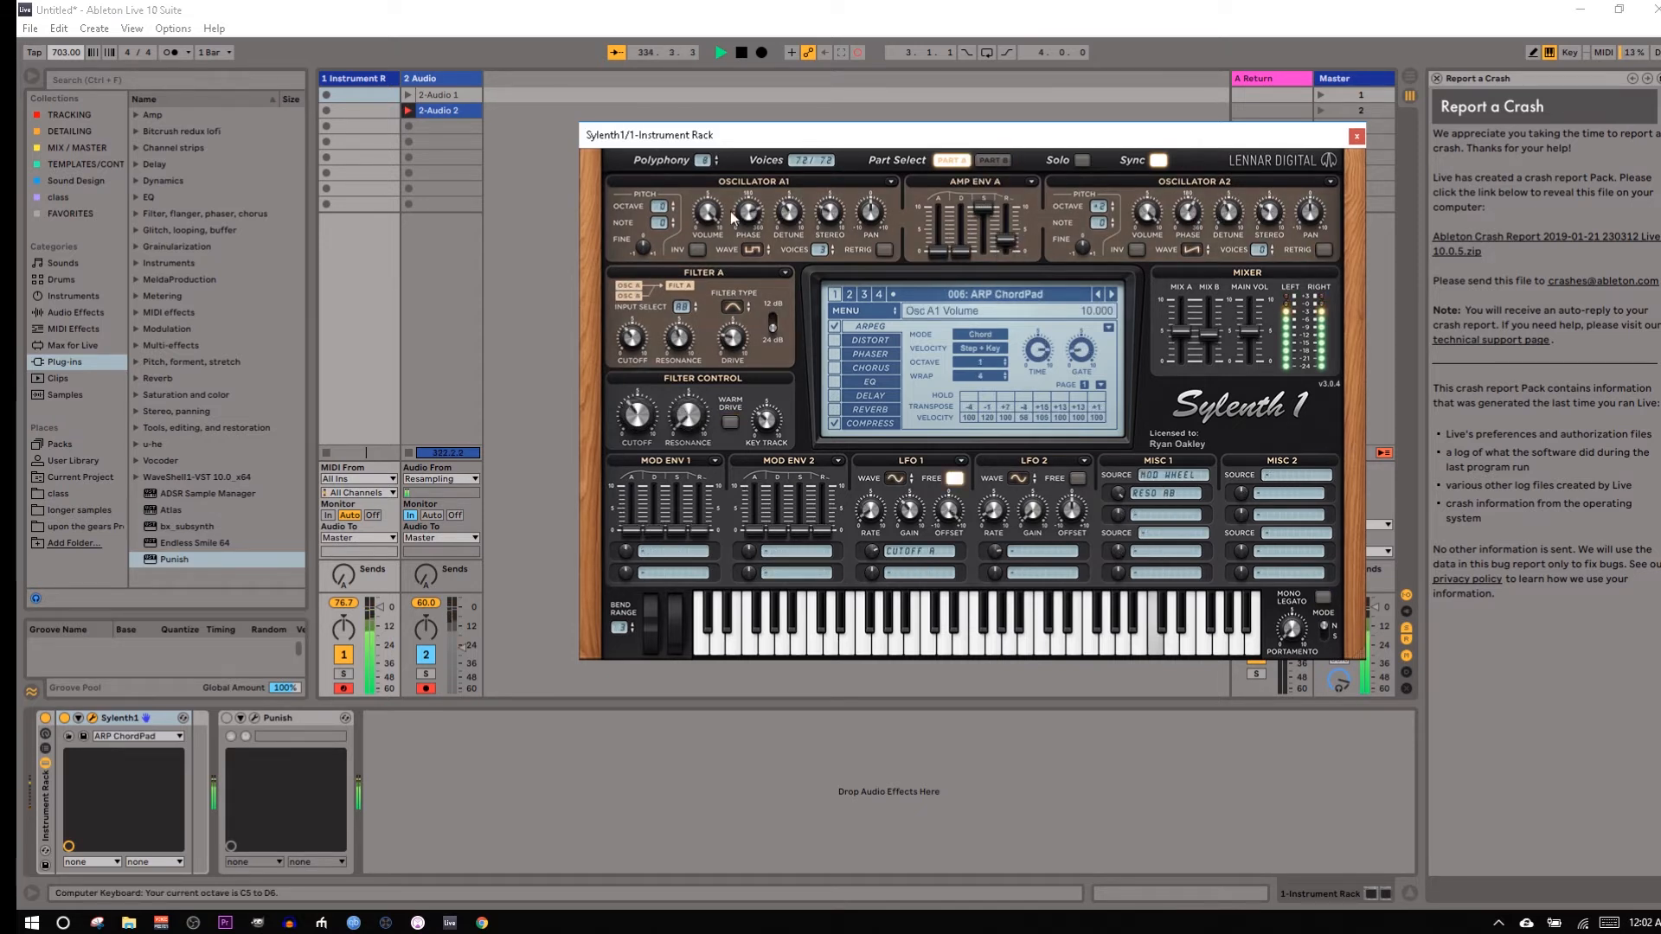
{"action": "left_click_drag", "start_coordinate": [1002, 378], "coordinate": [1010, 346]}
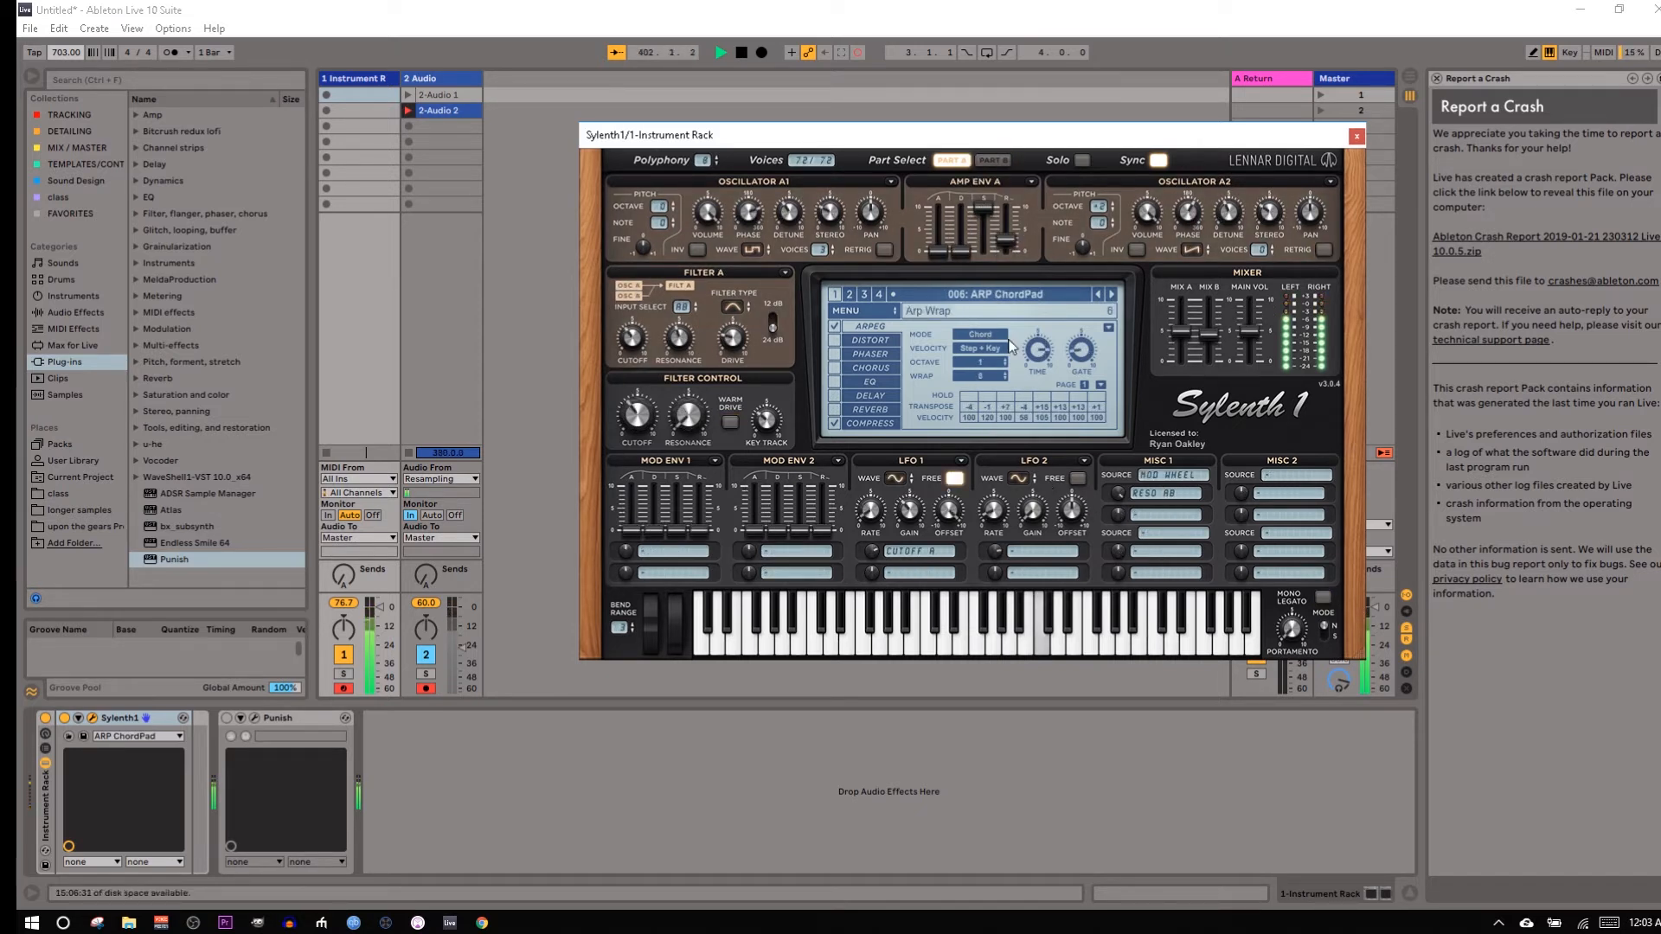
Advance from ARP ChordPad through ARP ClassicVA and ARP Doves to the ARP Gitano preset.
{"action": "left_click", "coordinate": [1112, 295]}
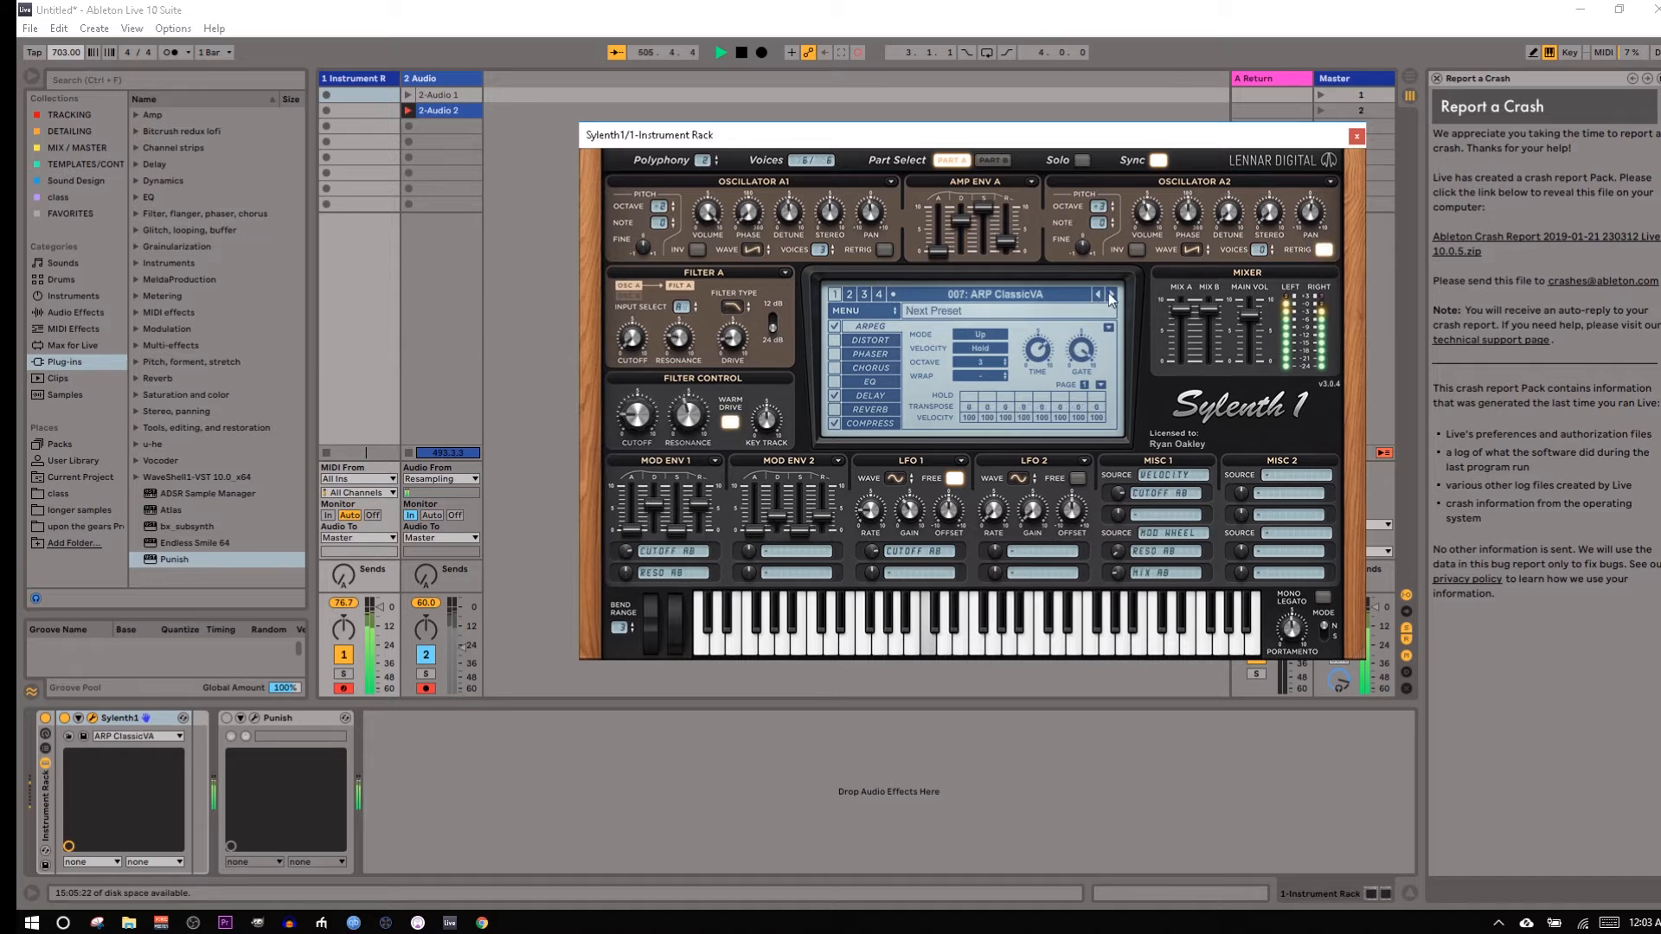
{"action": "left_click", "coordinate": [1112, 295]}
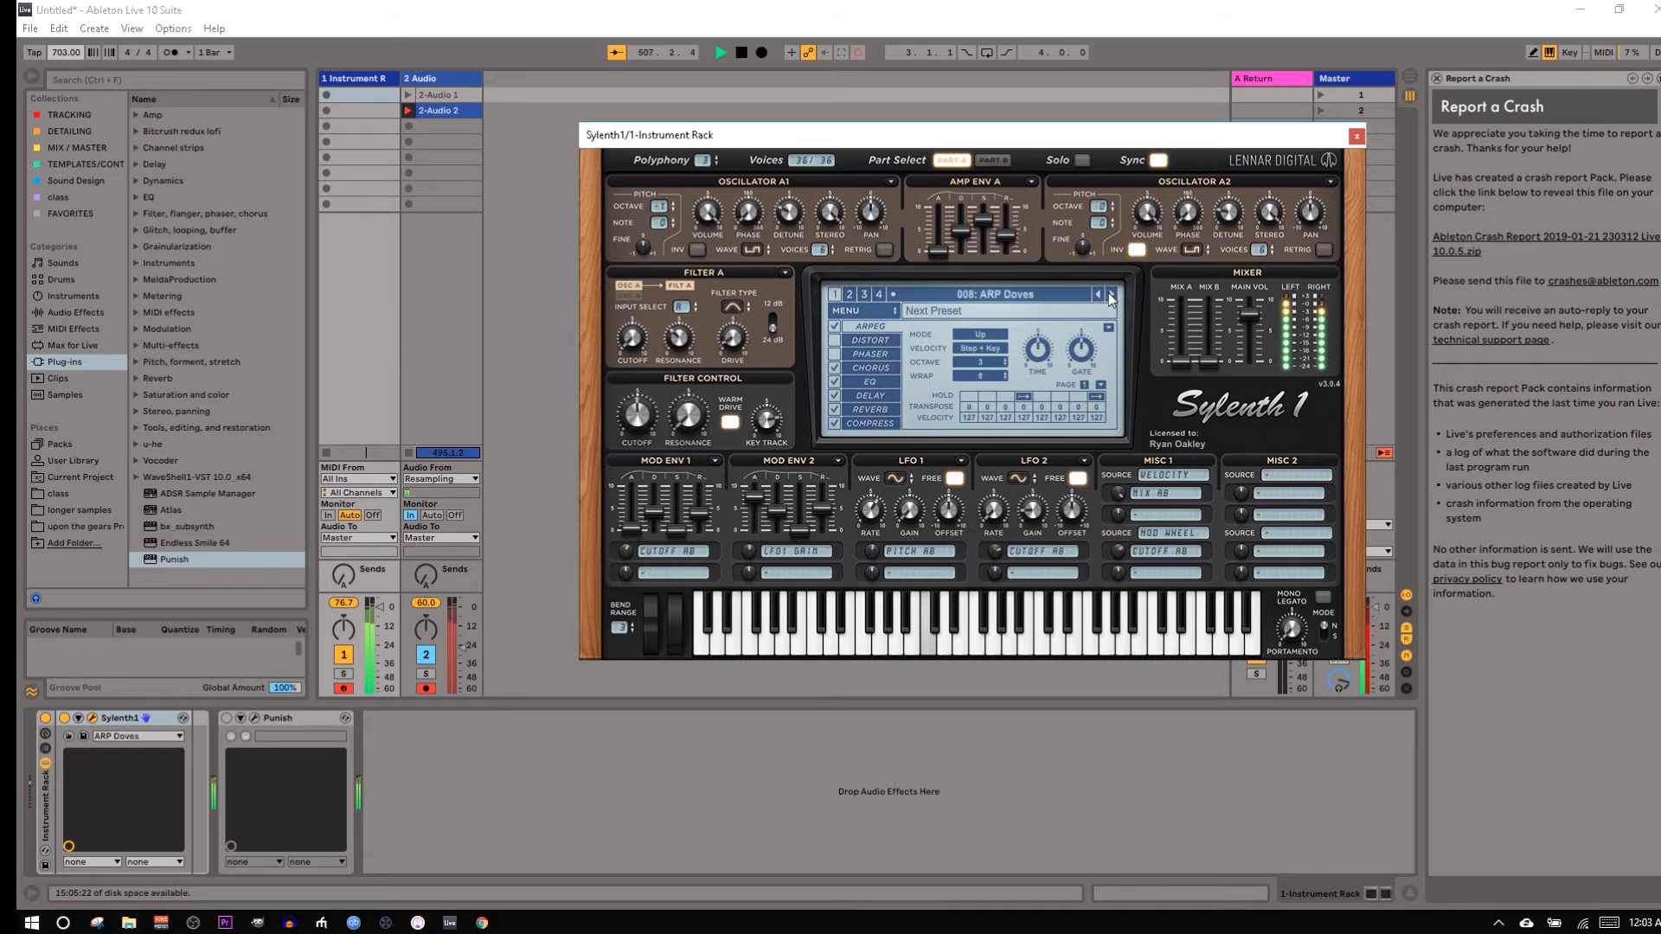
{"action": "left_click", "coordinate": [1112, 295]}
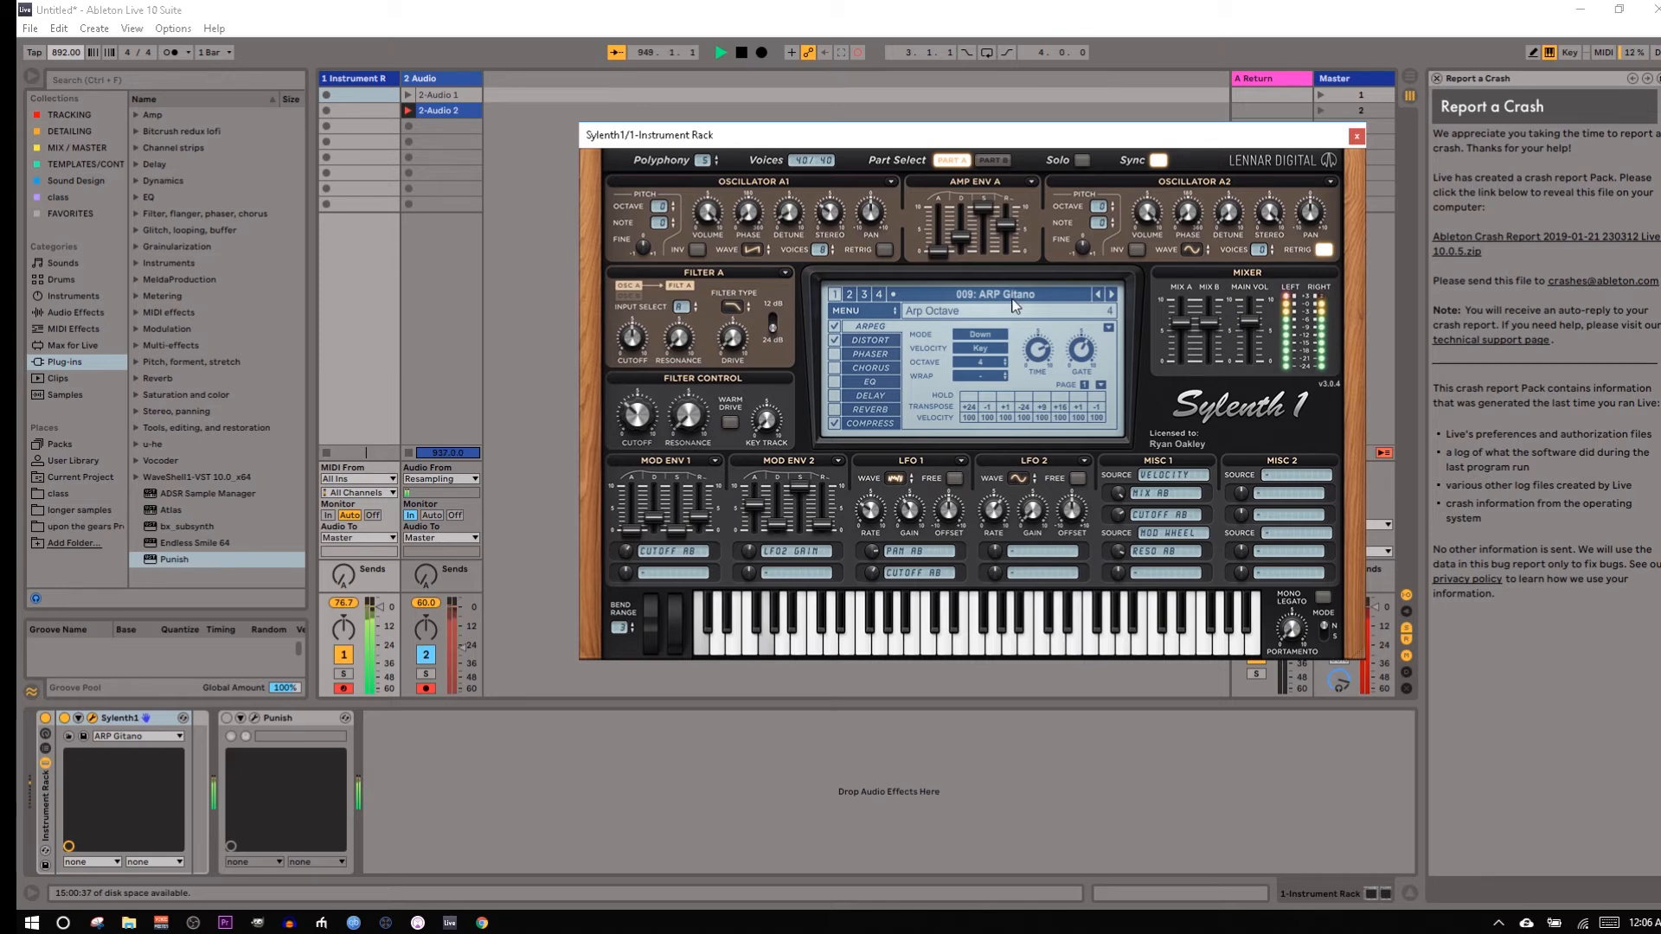
Continue through further arpeggio presets, including ARP Fresh 303 and ARP Knightwatch, while the recording runs.
{"action": "left_click", "coordinate": [1111, 295]}
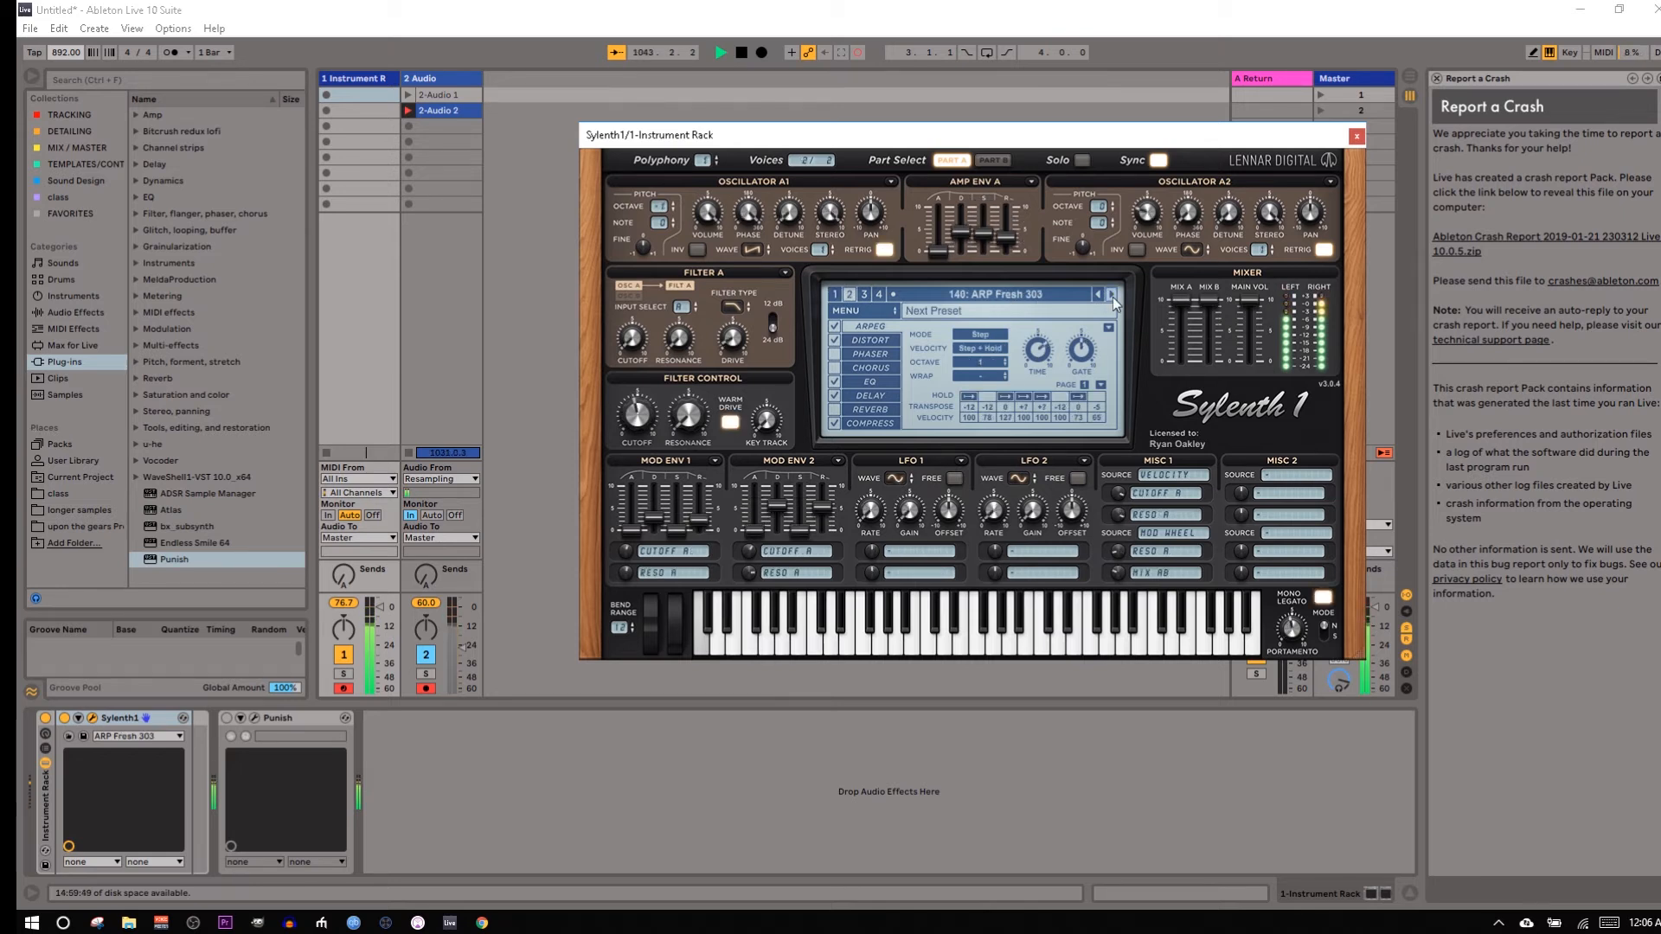
{"action": "left_click", "coordinate": [1112, 295]}
{"action": "left_click", "coordinate": [1112, 295]}
{"action": "left_click", "coordinate": [1112, 295]}
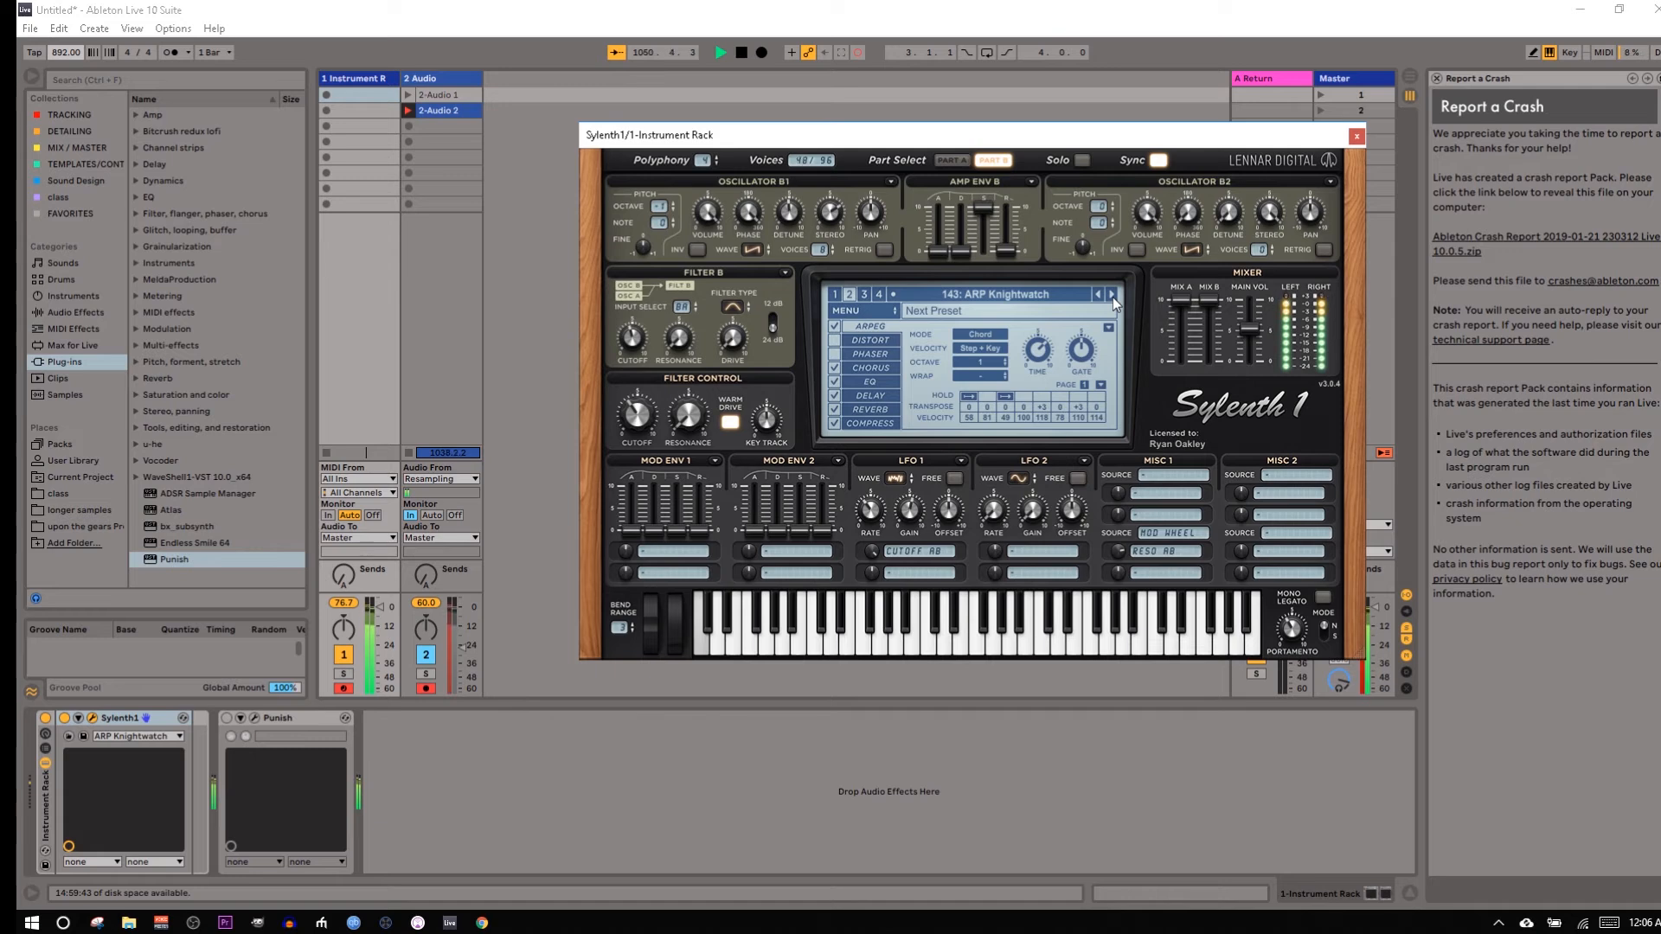
{"action": "left_click", "coordinate": [1112, 295]}
{"action": "left_click", "coordinate": [1112, 295]}
{"action": "left_click", "coordinate": [1111, 295]}
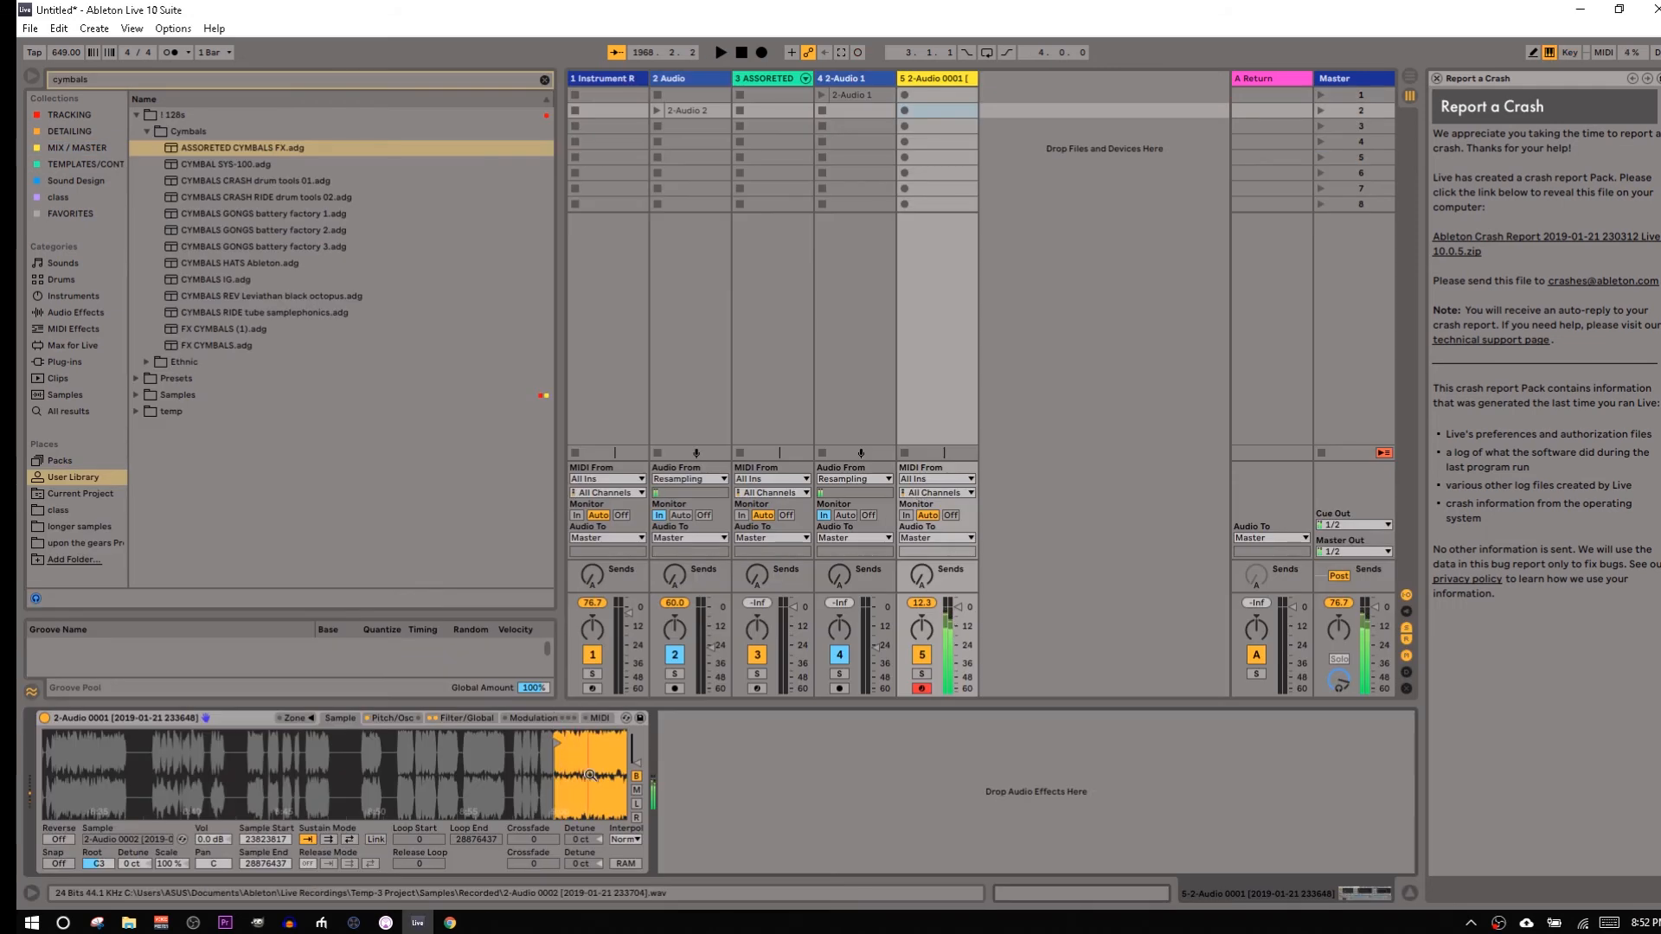
Move the playback region of the recorded 2-Audio 0001 sample to an earlier section and adjust the sampler's filter morph.
{"action": "left_click_drag", "start_coordinate": [590, 774], "coordinate": [359, 774]}
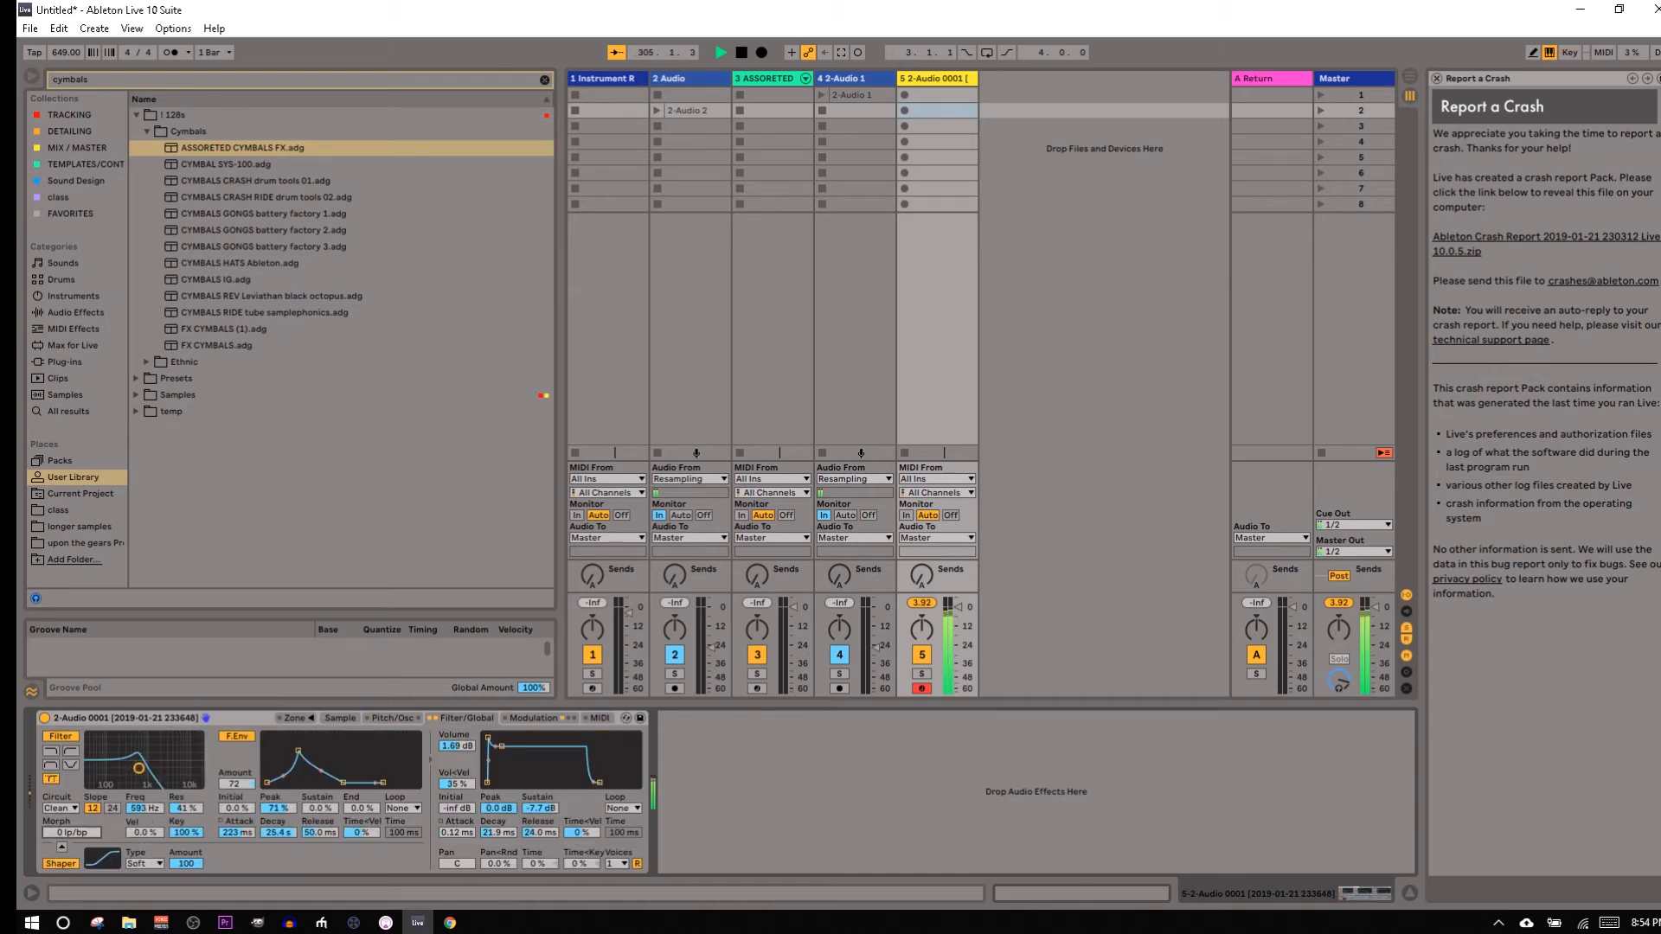
{"action": "left_click_drag", "start_coordinate": [72, 832], "coordinate": [72, 726]}
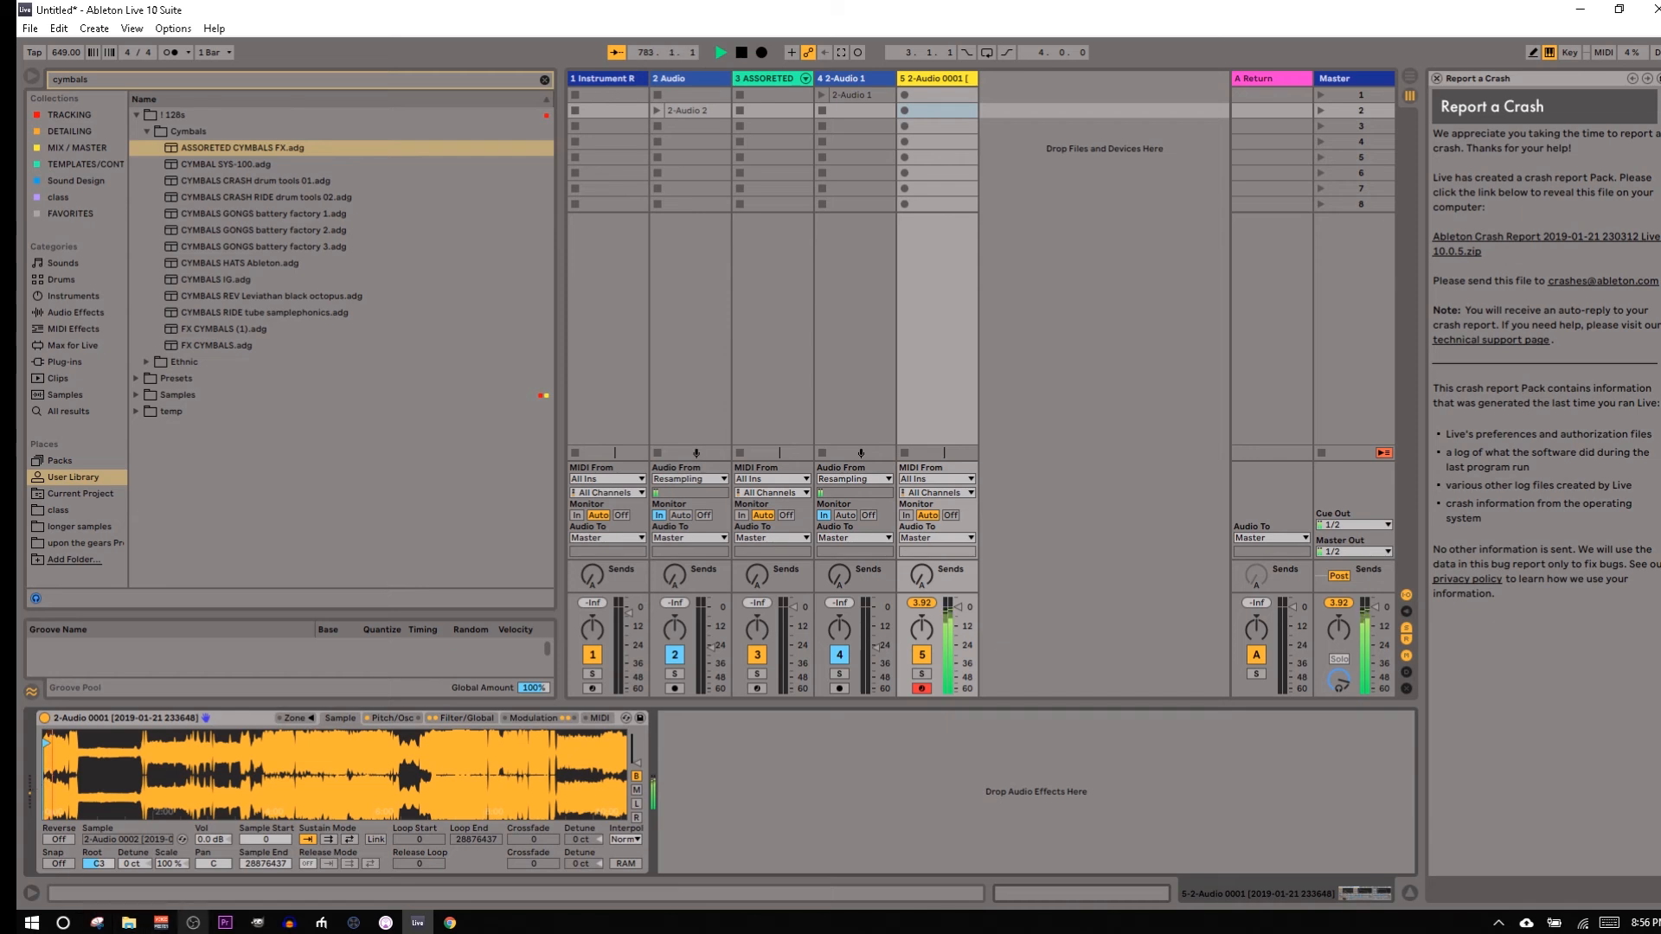
Switch to the Downloads folder in File Explorer.
{"action": "mouse_move", "coordinate": [185, 930]}
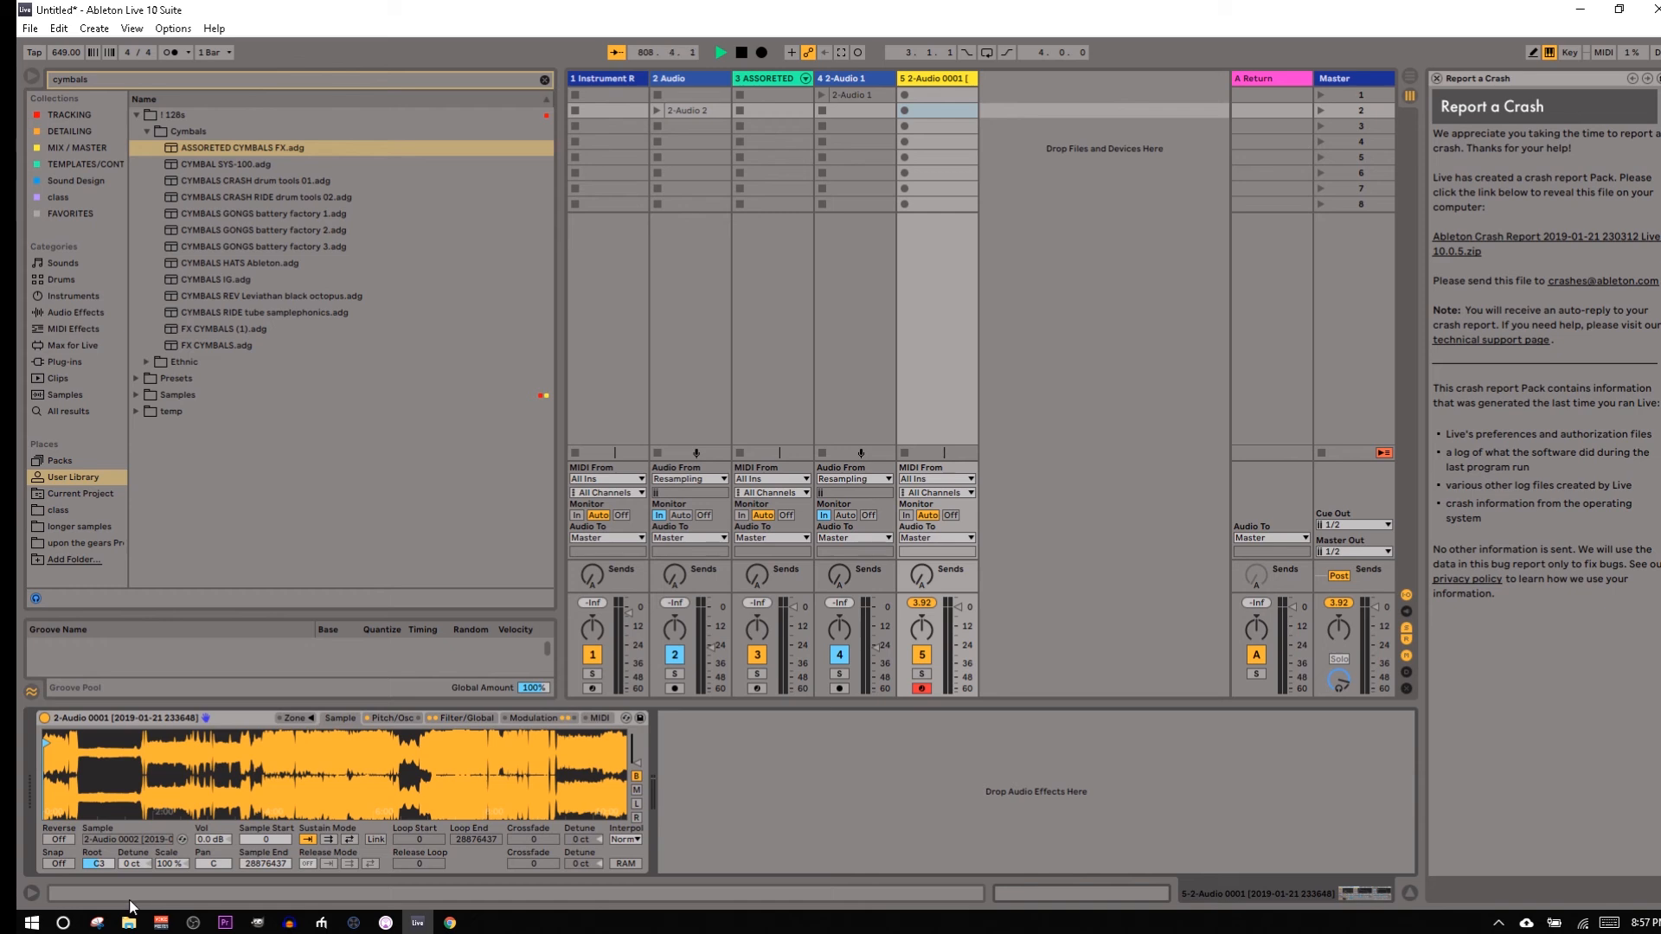
{"action": "mouse_move", "coordinate": [120, 915]}
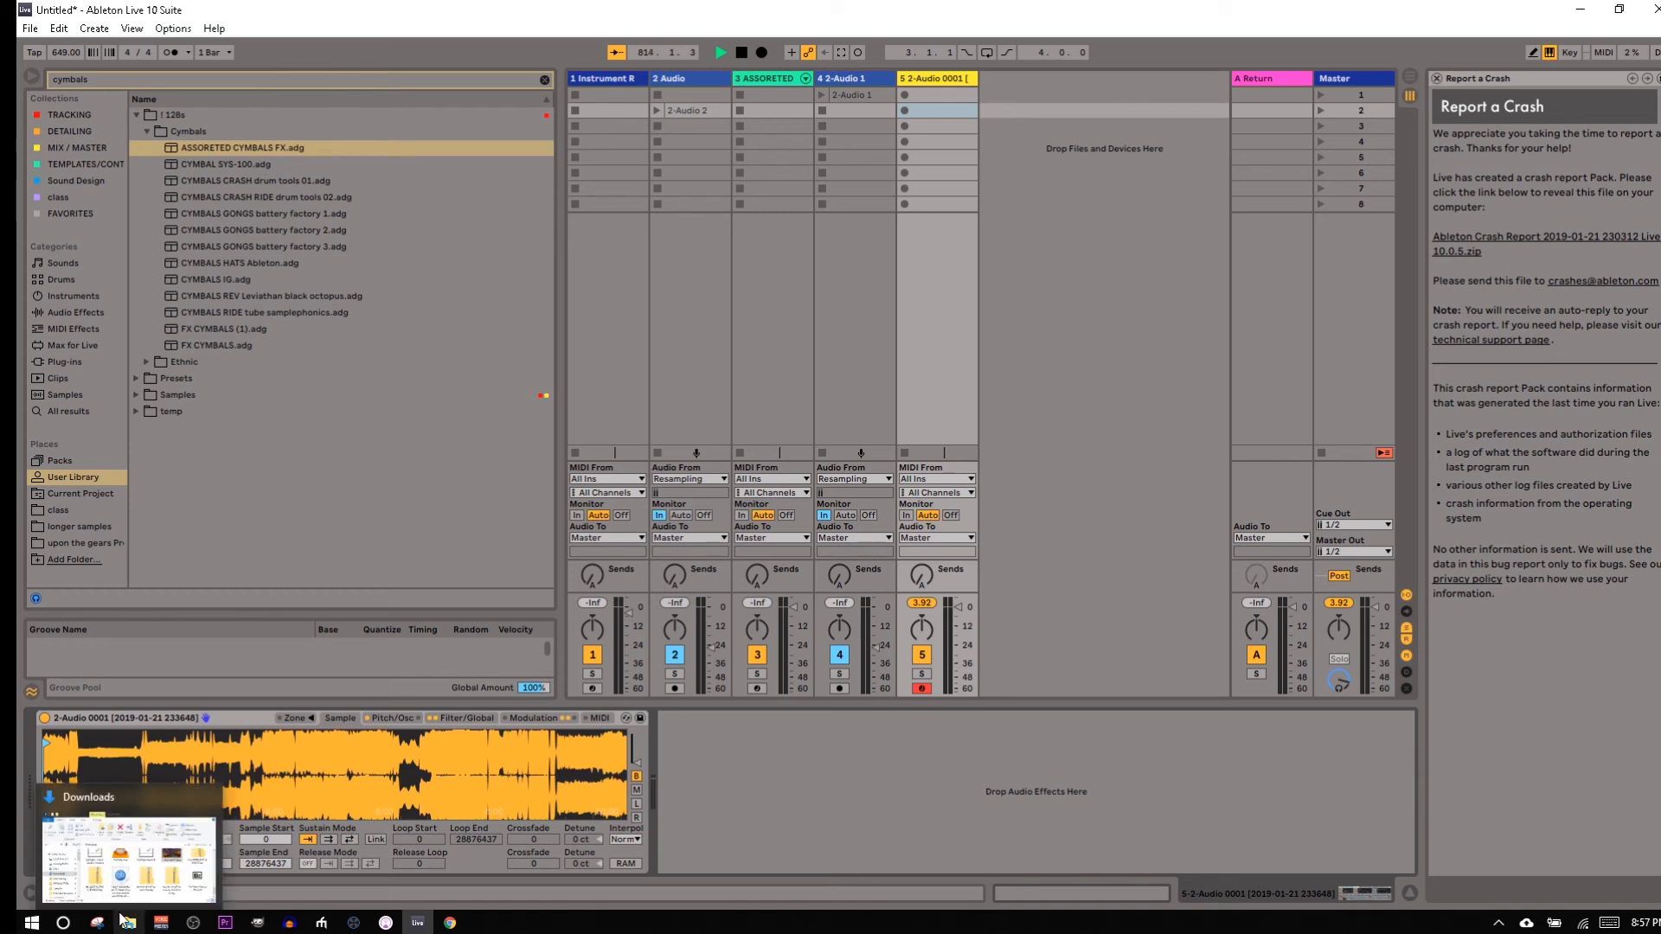